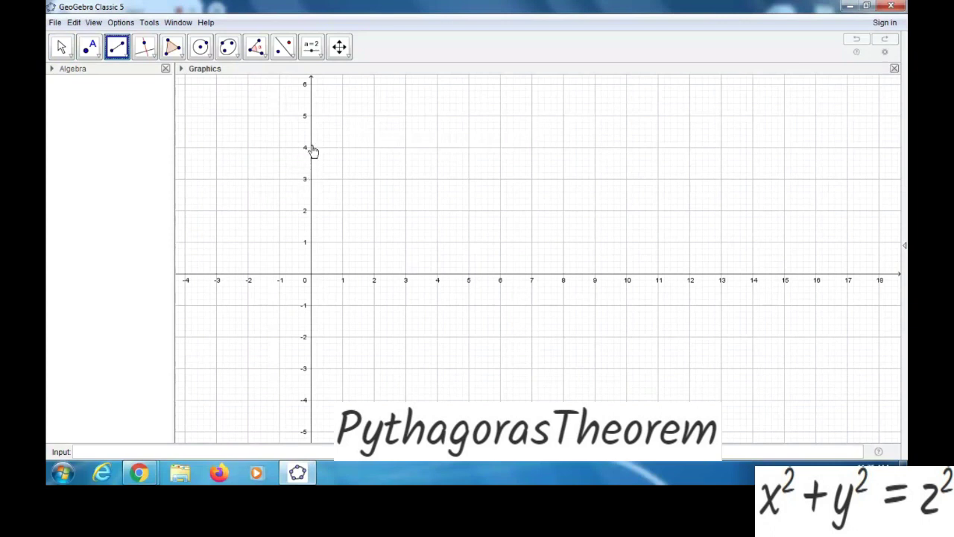
Draw a right triangle from three segments joining the points (0, 4), (3, 0) and the origin.
click(312, 148)
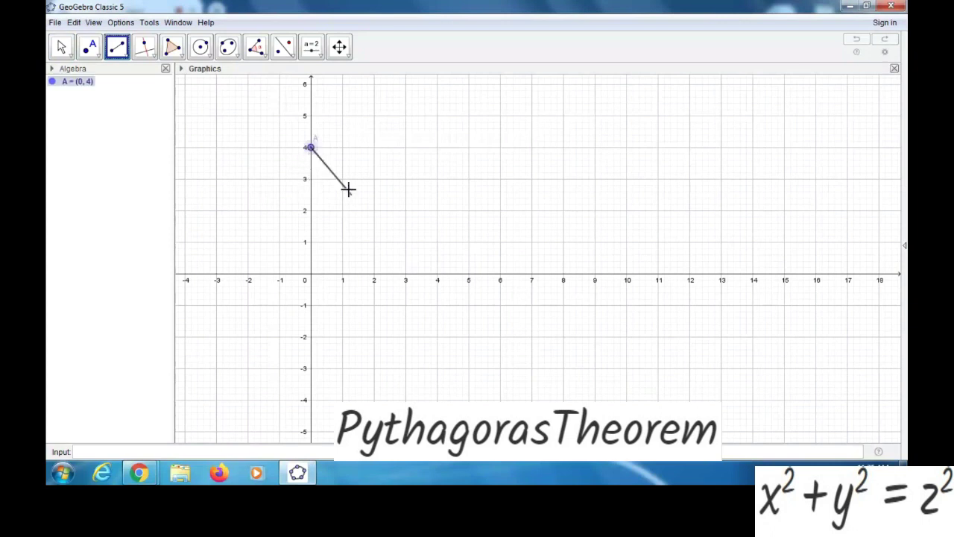
click(405, 275)
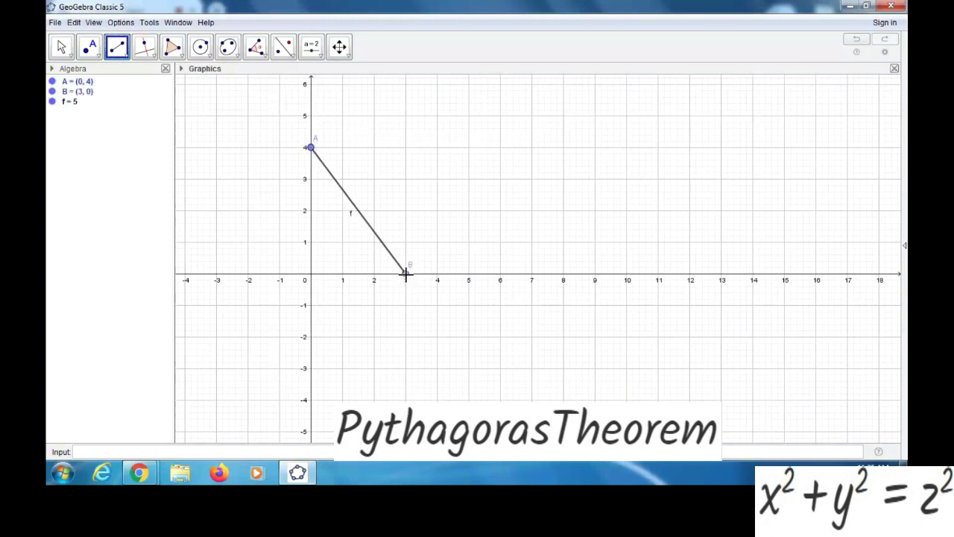
click(405, 275)
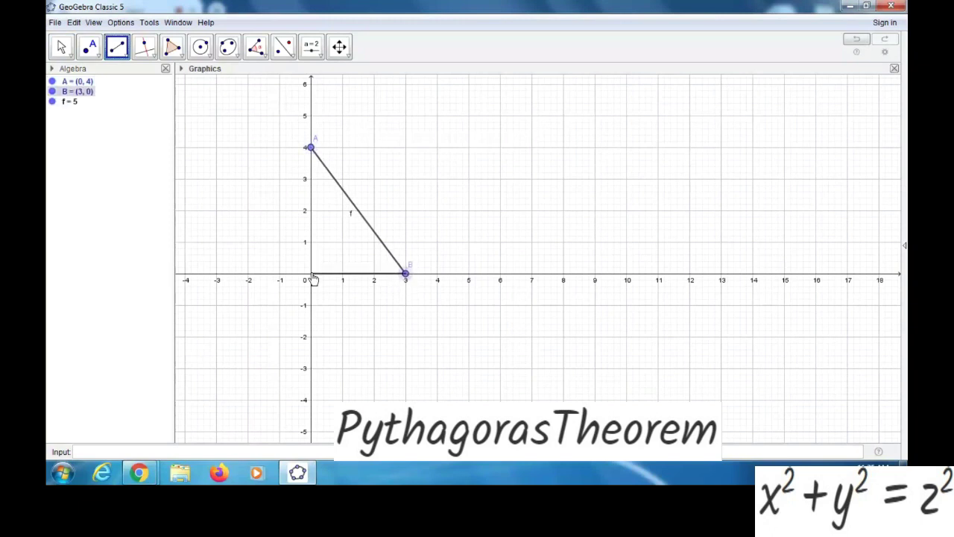
click(312, 275)
click(312, 275)
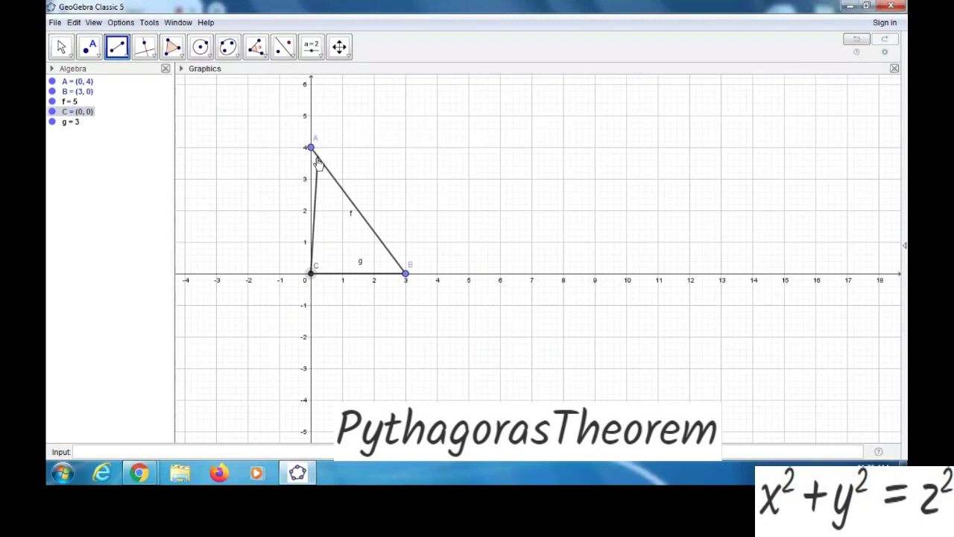
click(311, 149)
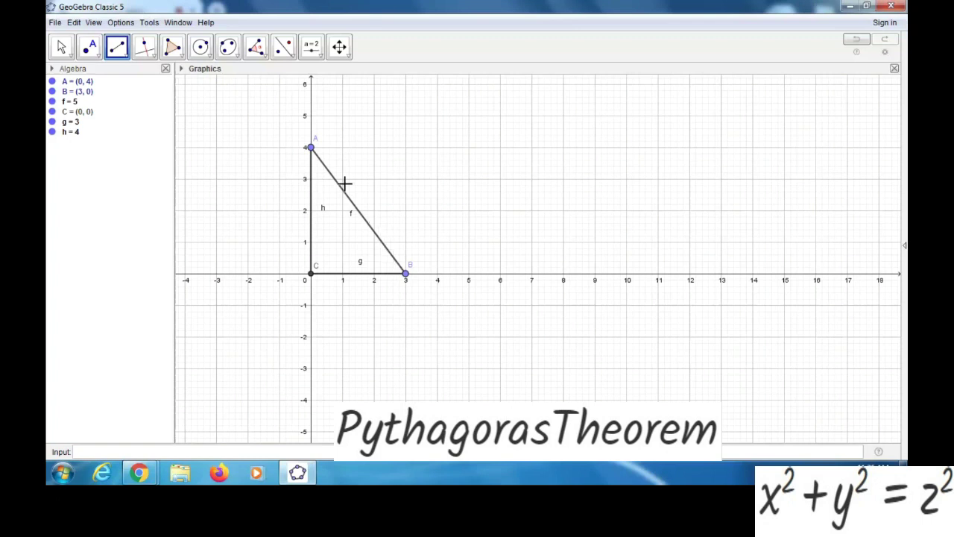
Construct a regular polygon with 4 vertices outward on the hypotenuse from A to B.
click(172, 47)
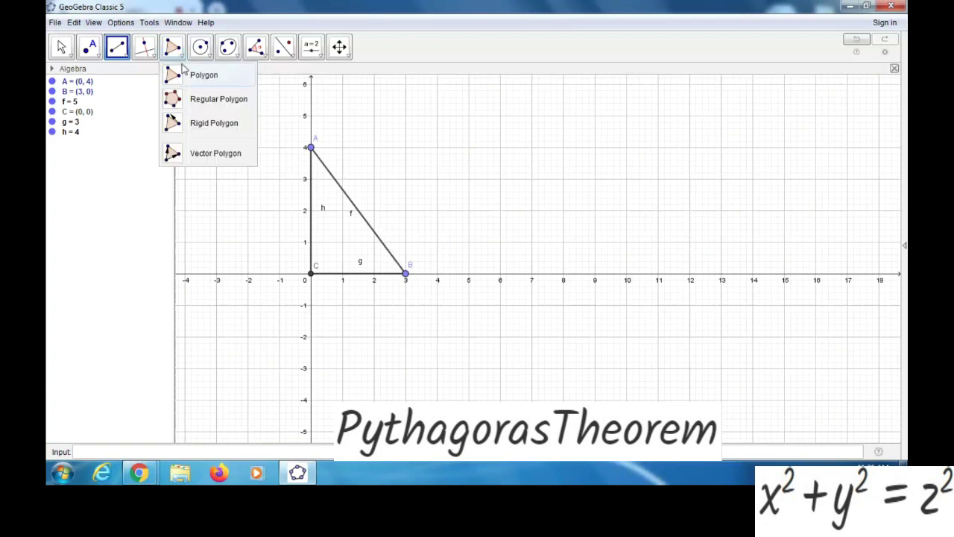
click(217, 100)
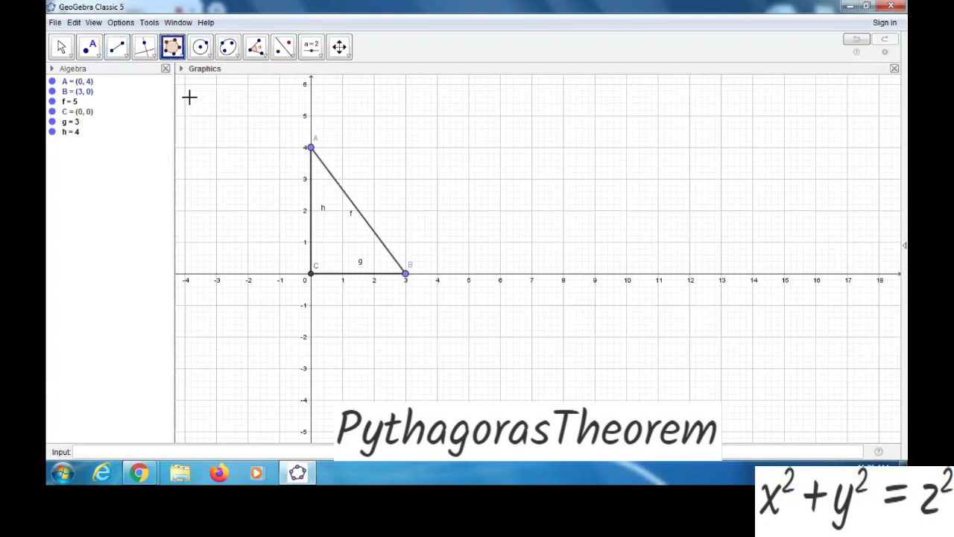
click(311, 148)
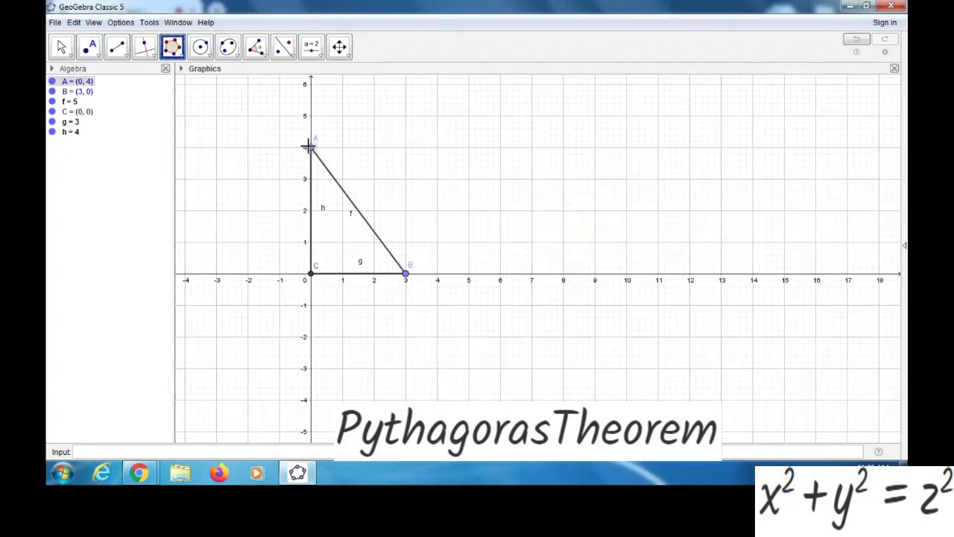
click(407, 275)
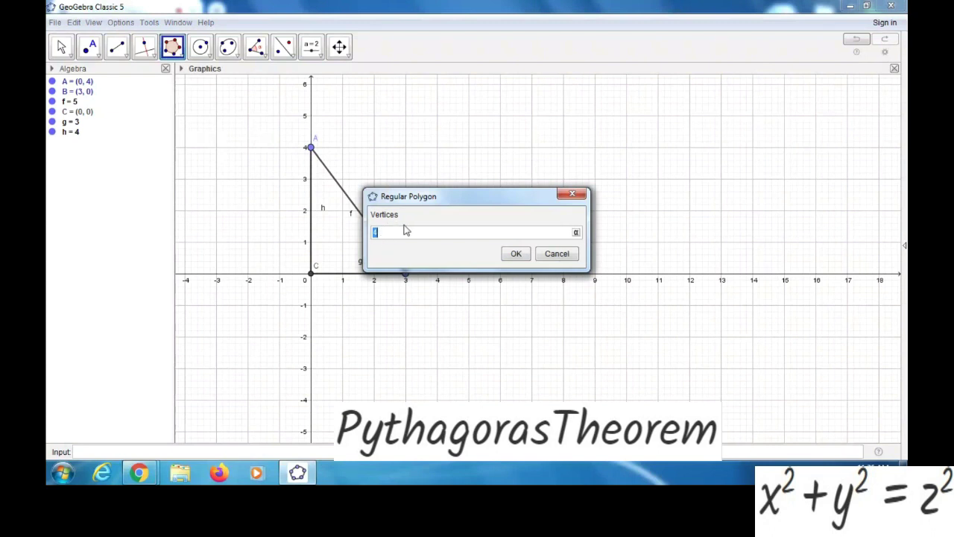
click(516, 252)
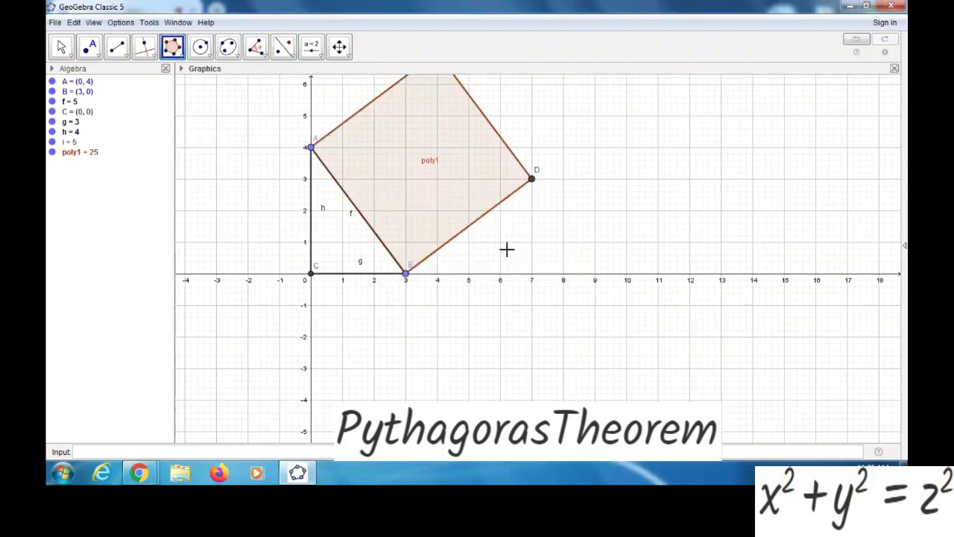
Construct regular polygons with 4 vertices outward on the triangle's base from B to C and on its height from C to A.
click(405, 274)
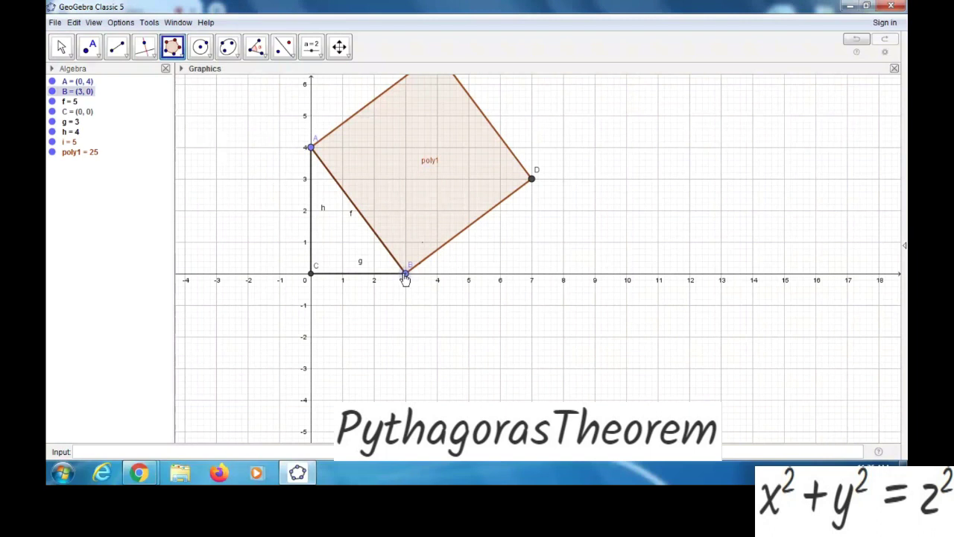
click(311, 275)
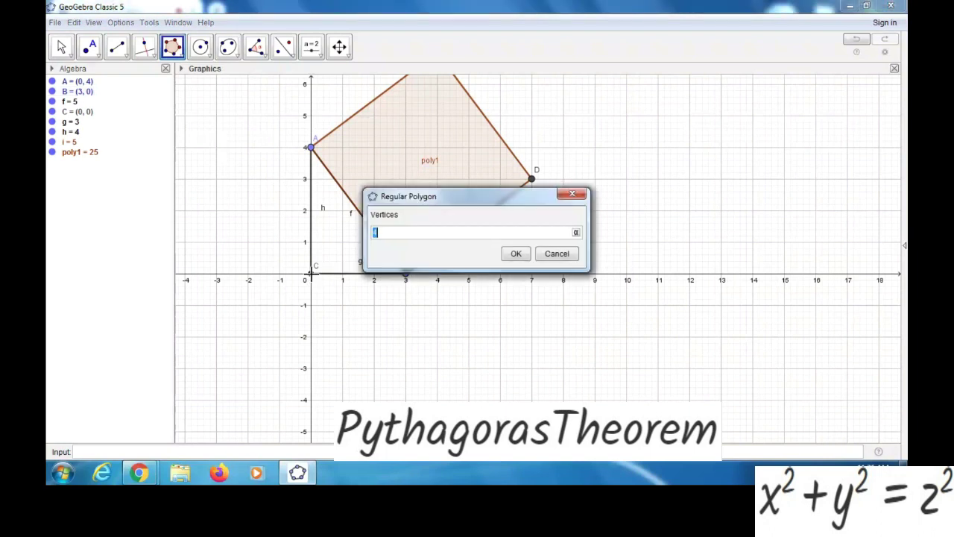
click(515, 254)
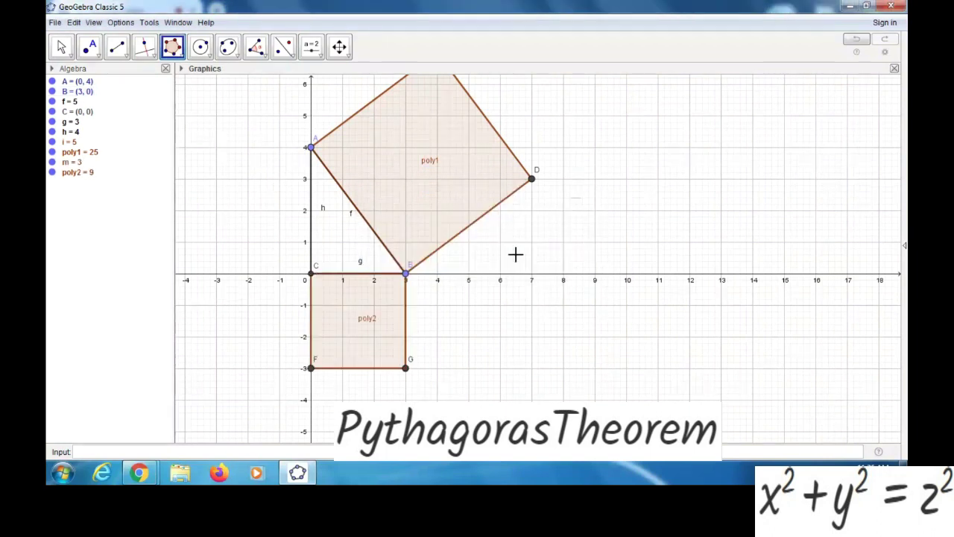
click(312, 277)
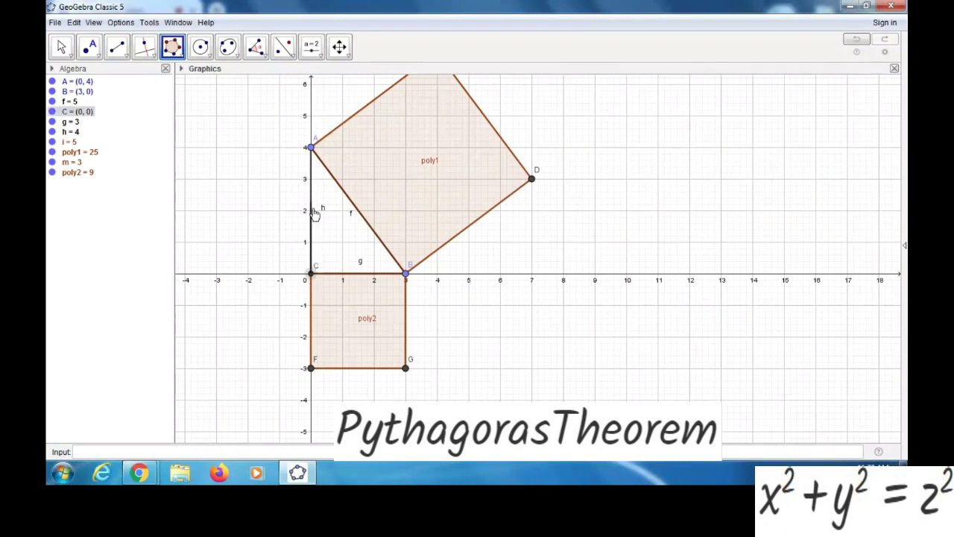
click(311, 149)
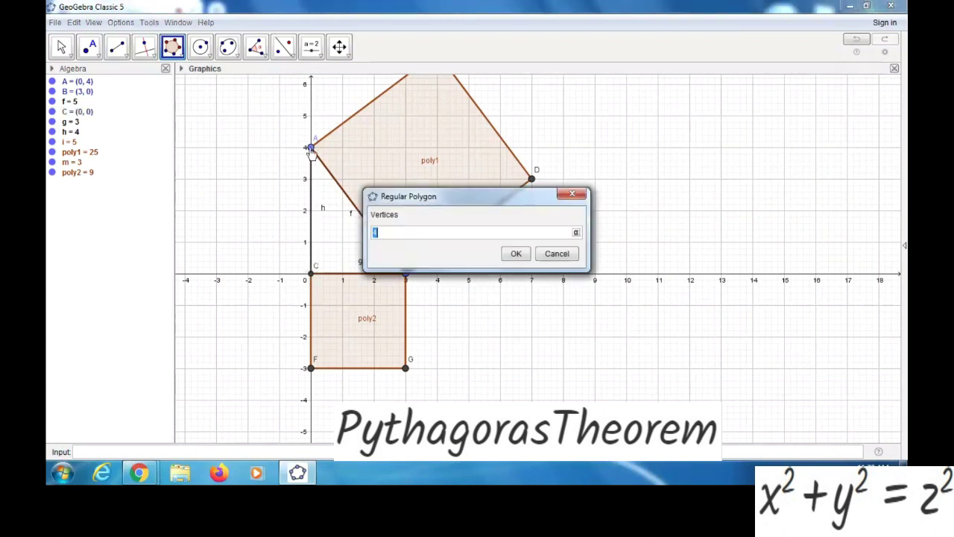
click(511, 253)
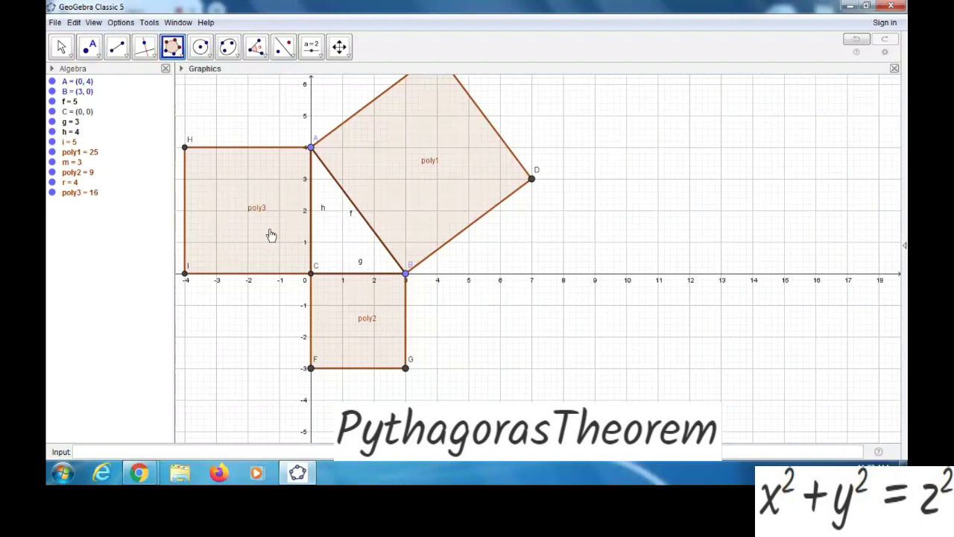
Draw a line through I parallel to the hypotenuse square's side starting at A, and a line through C parallel to hypotenuse AB.
click(153, 64)
click(155, 100)
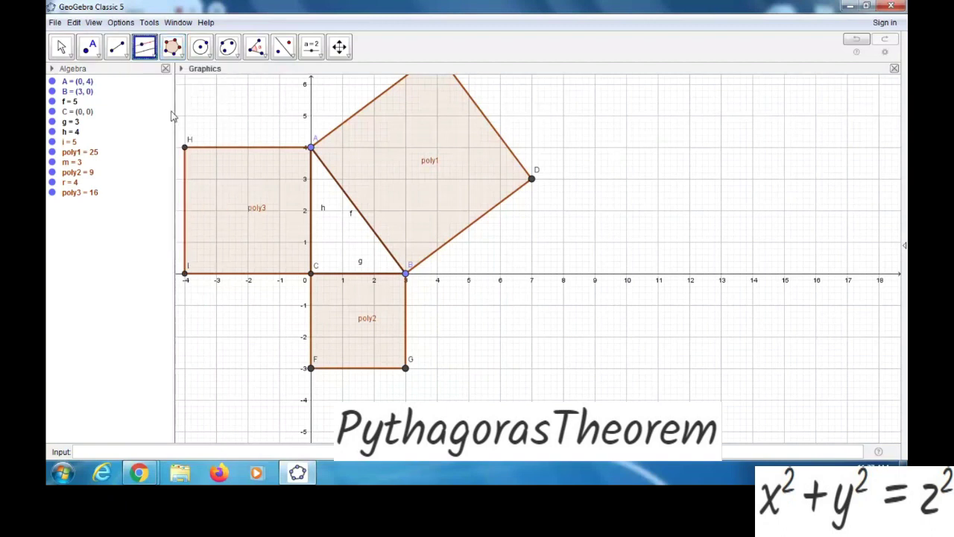
click(353, 121)
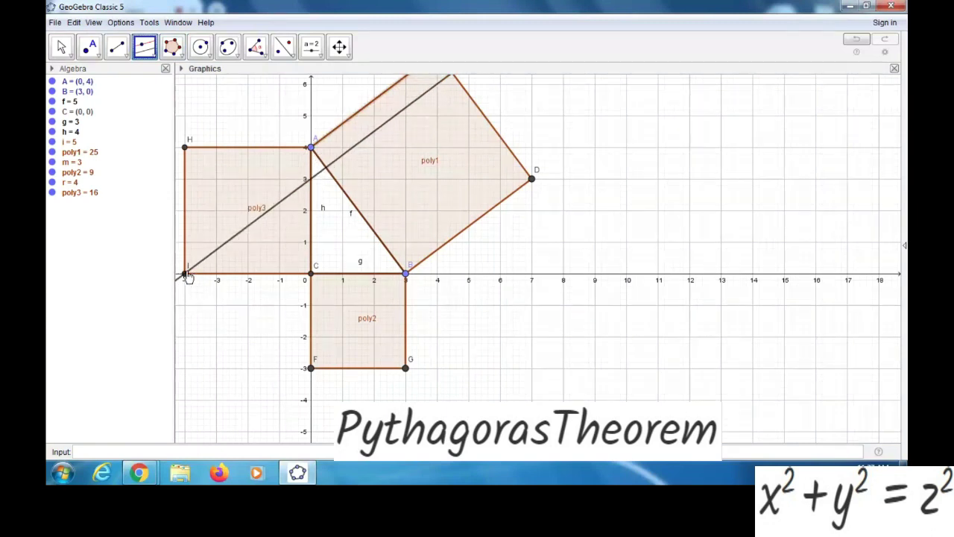
click(185, 276)
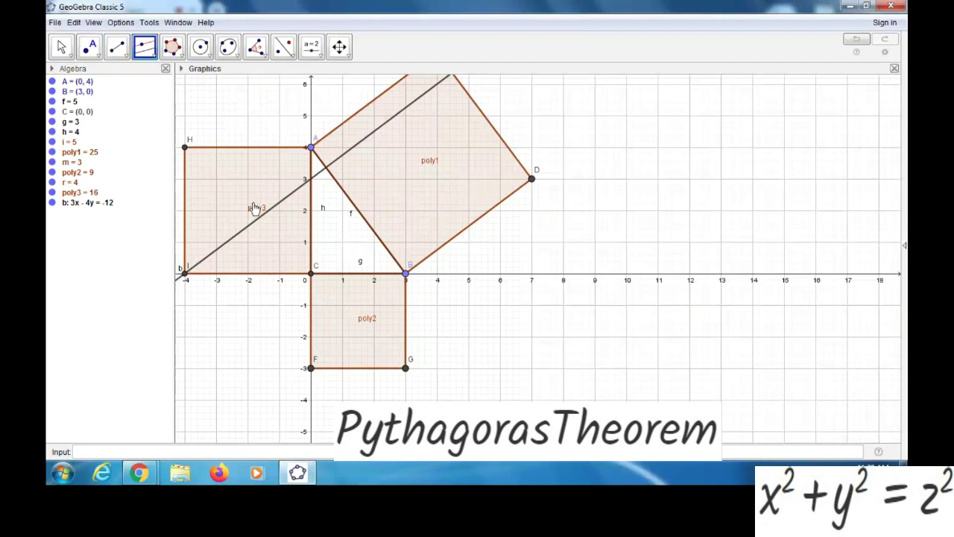
click(353, 206)
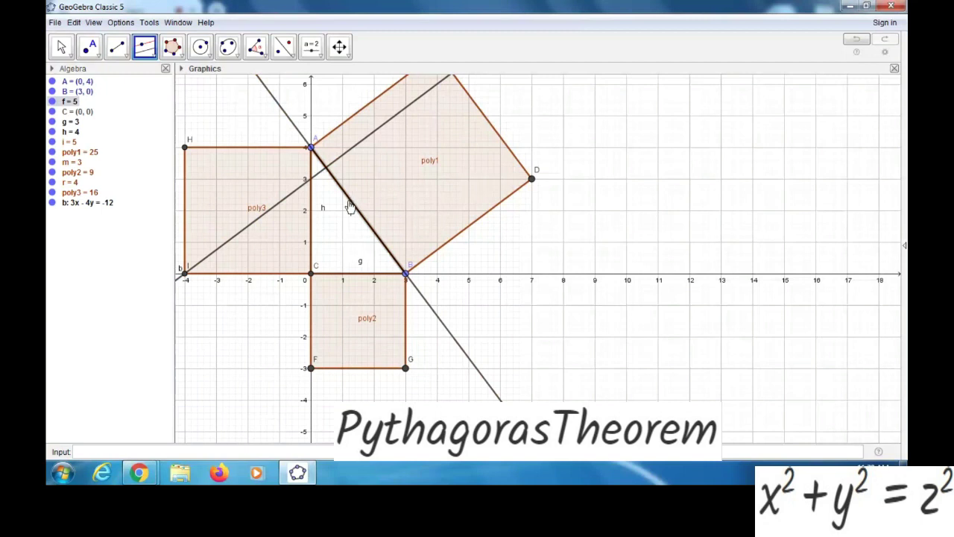
click(312, 274)
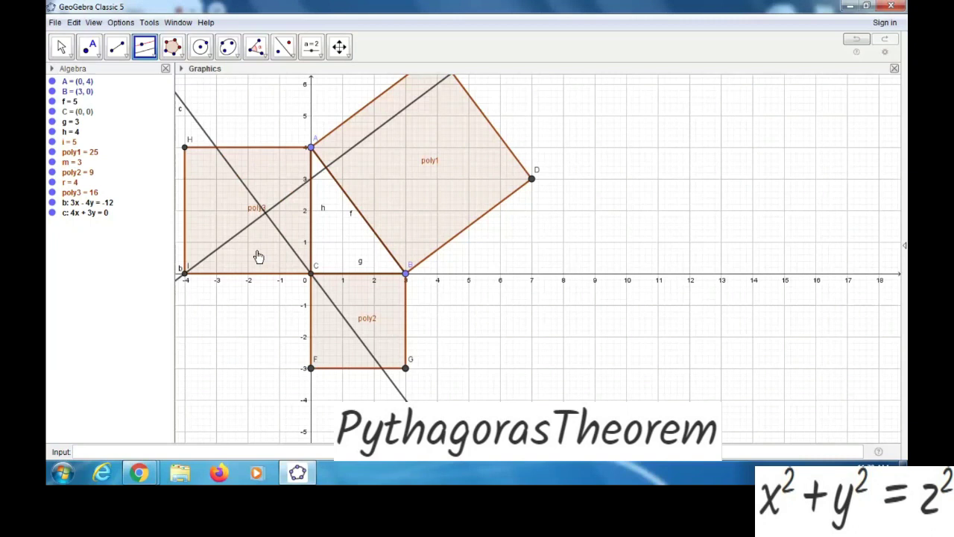
Mark the intersections of line c with the height square's upper side, line b with side AC, and the two lines with each other.
click(88, 46)
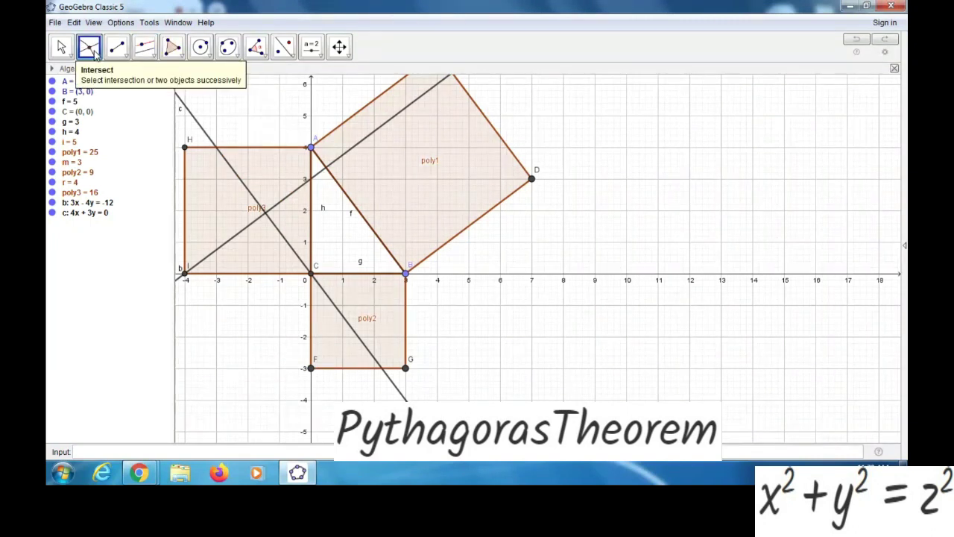
click(97, 58)
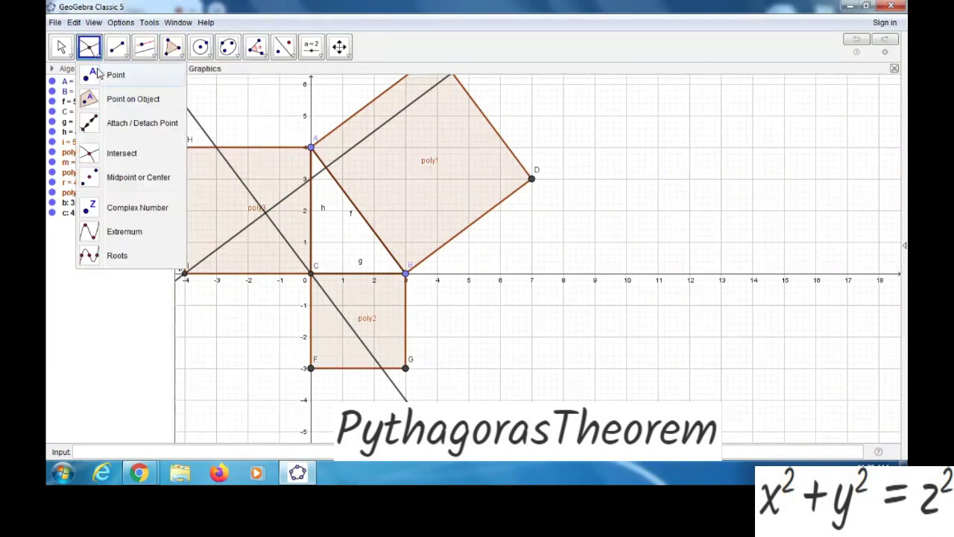
click(93, 157)
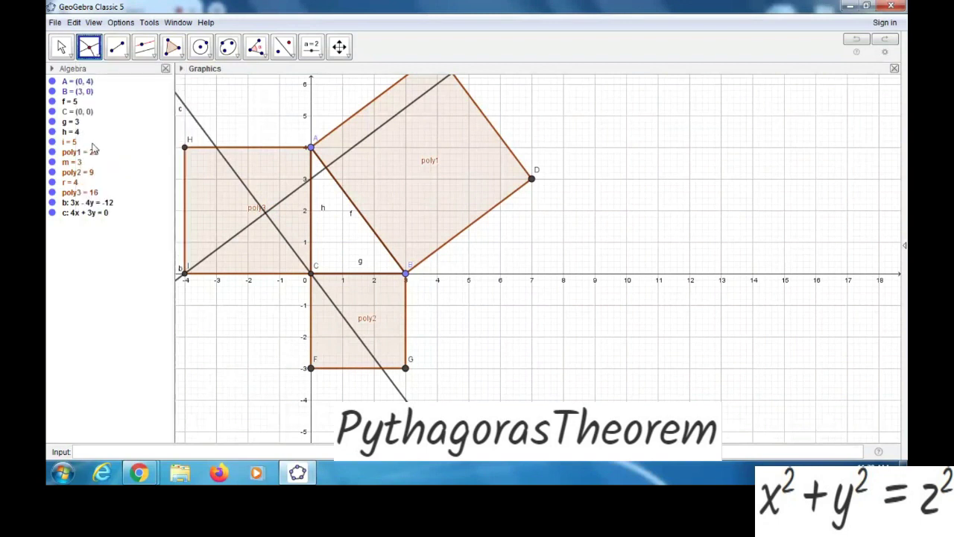
click(217, 152)
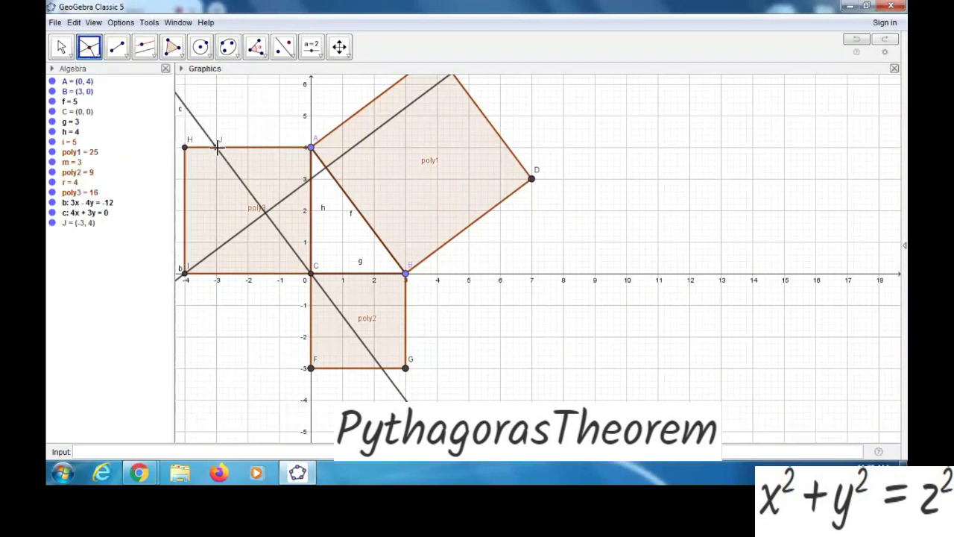
click(311, 181)
click(264, 214)
key(Escape)
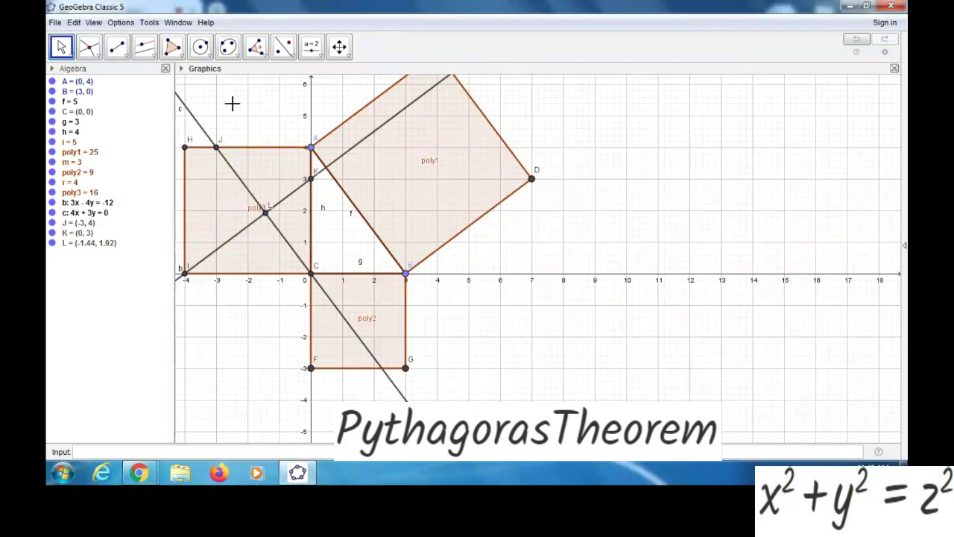
Hide the two parallel construction lines c and b crossing the square on the triangle's height.
right_click(195, 123)
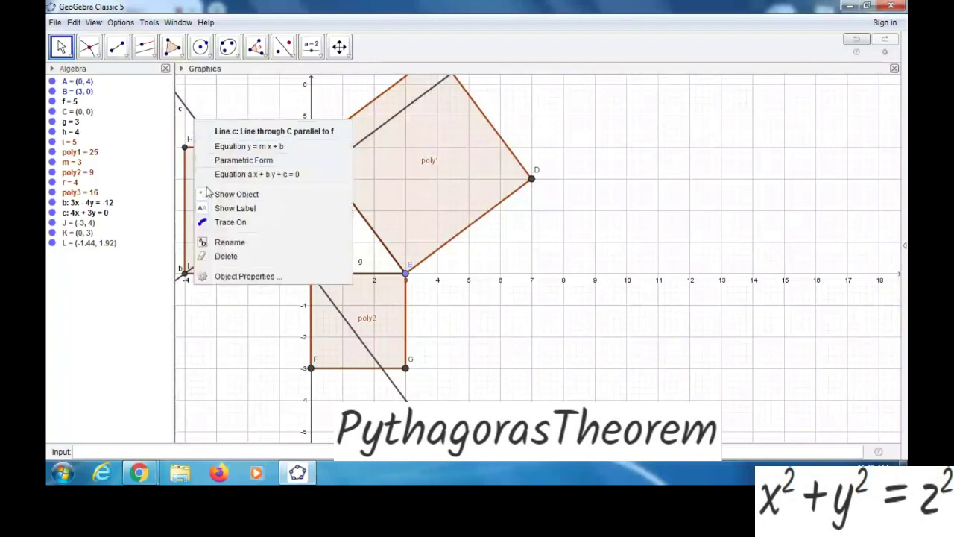
click(236, 195)
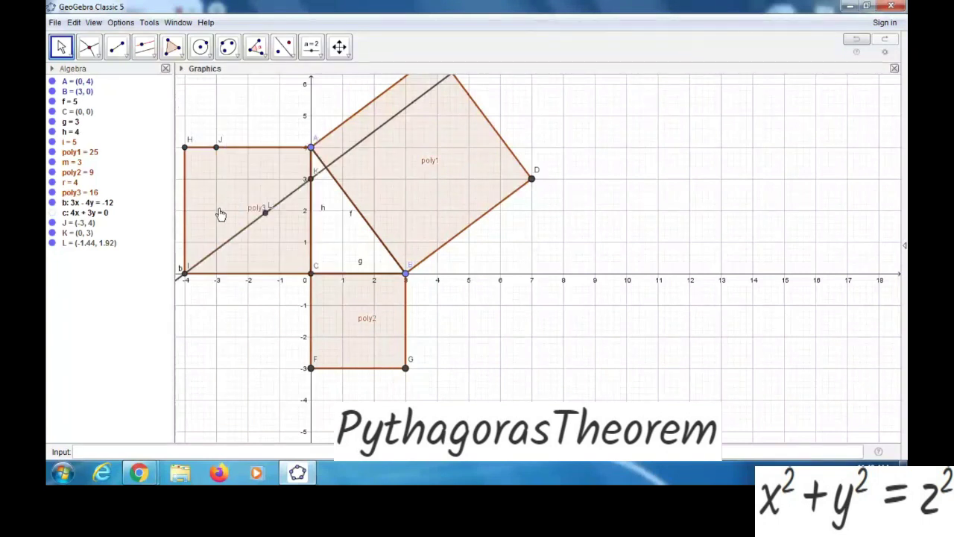
right_click(377, 135)
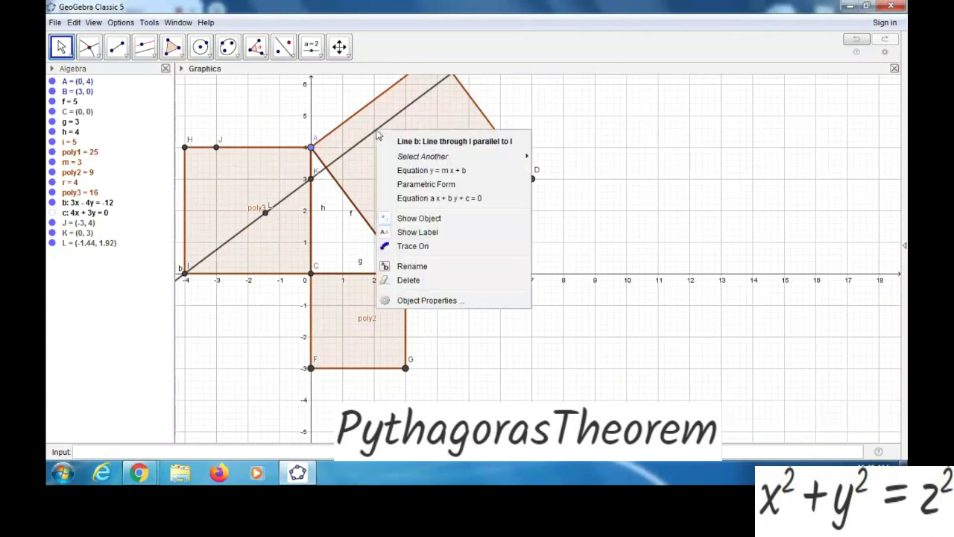
click(415, 219)
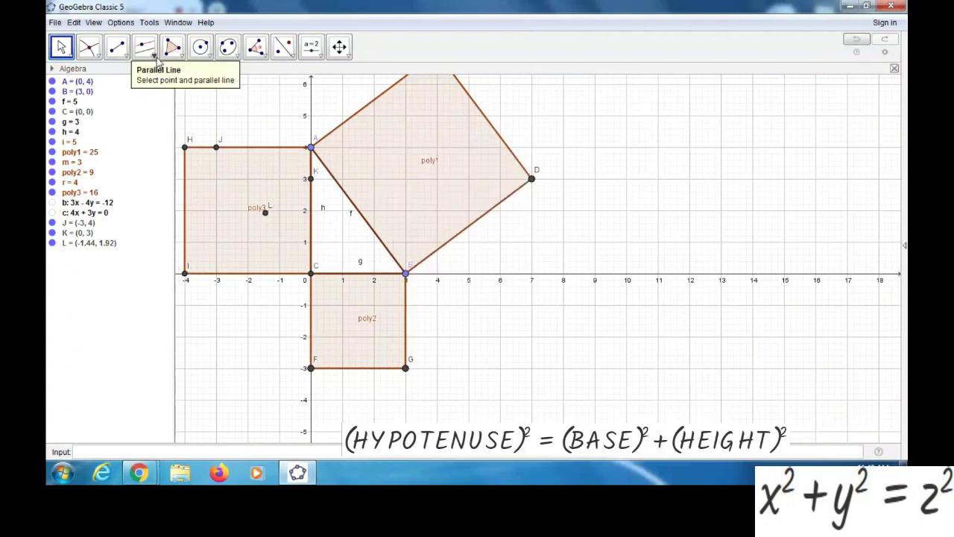
Draw a quadrilateral polygon through points J, L, K and A in the height square's upper part.
click(182, 58)
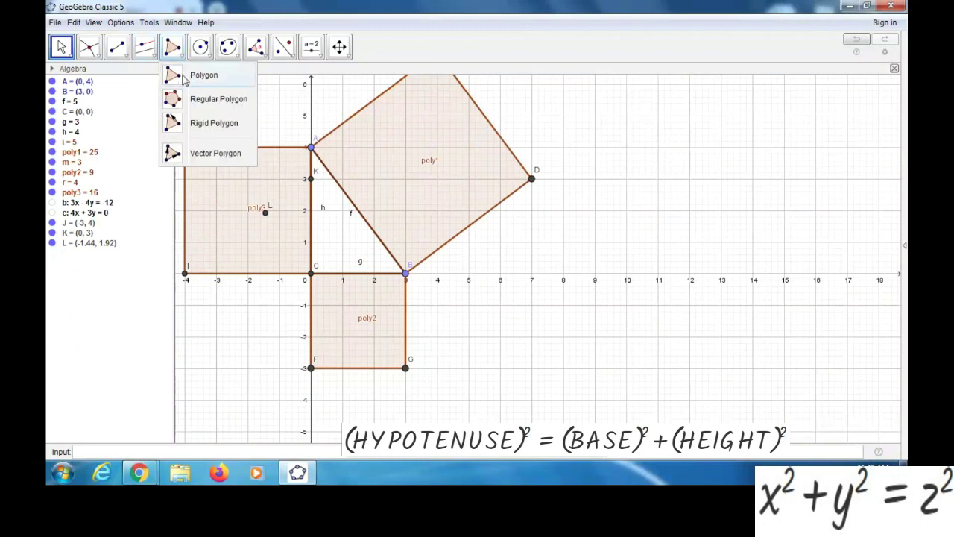
click(179, 80)
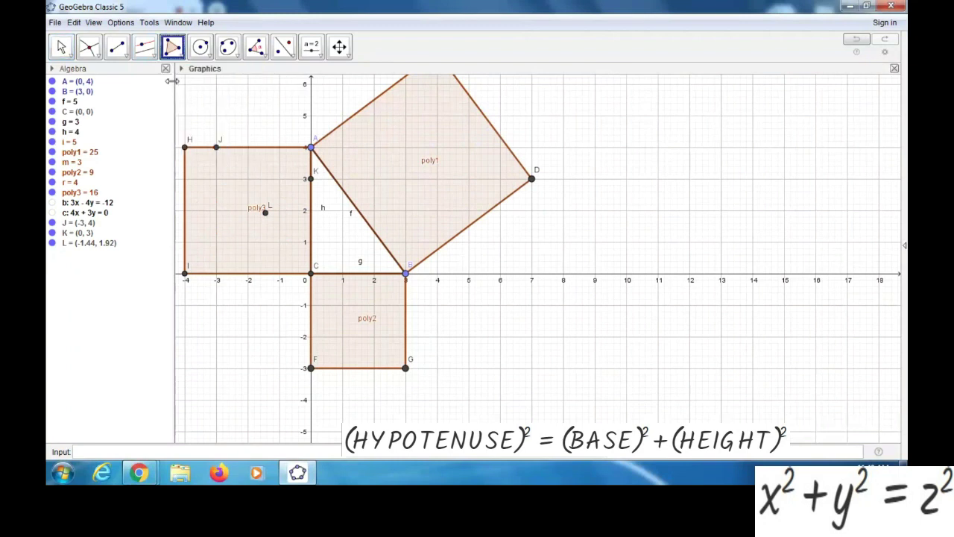
click(216, 148)
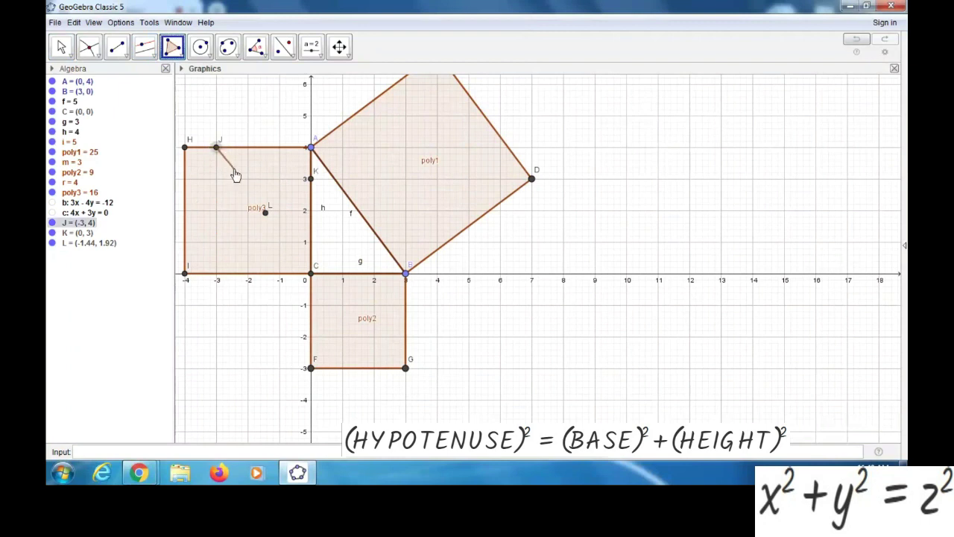
click(264, 213)
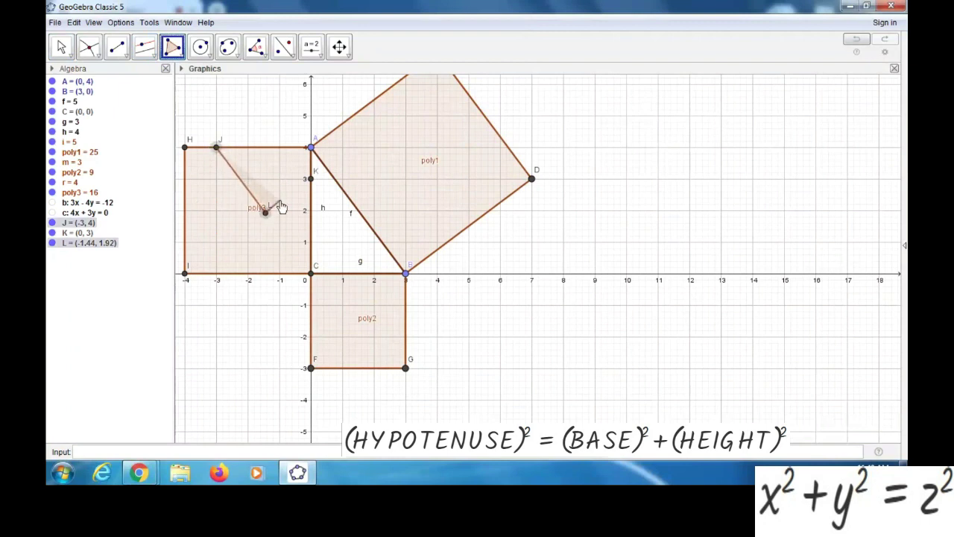
click(310, 178)
click(311, 147)
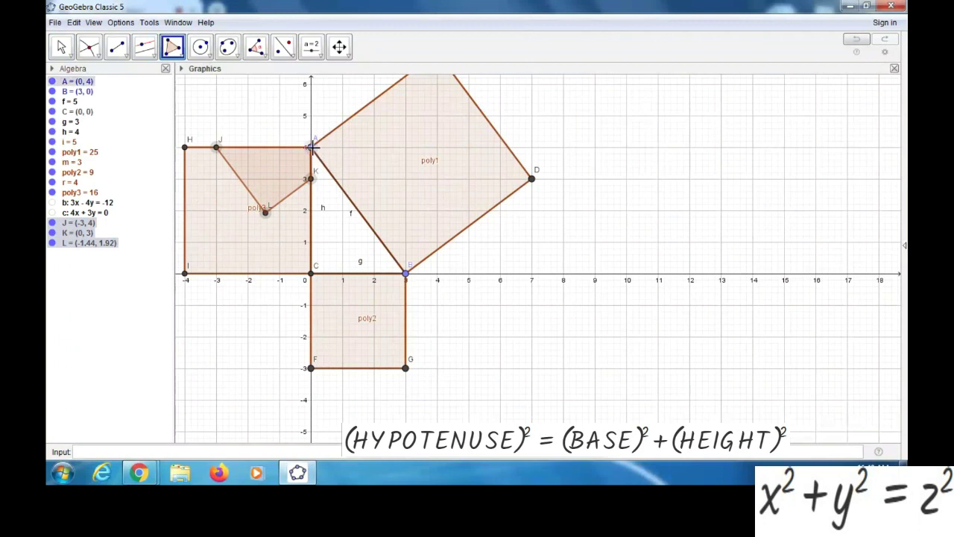
click(217, 149)
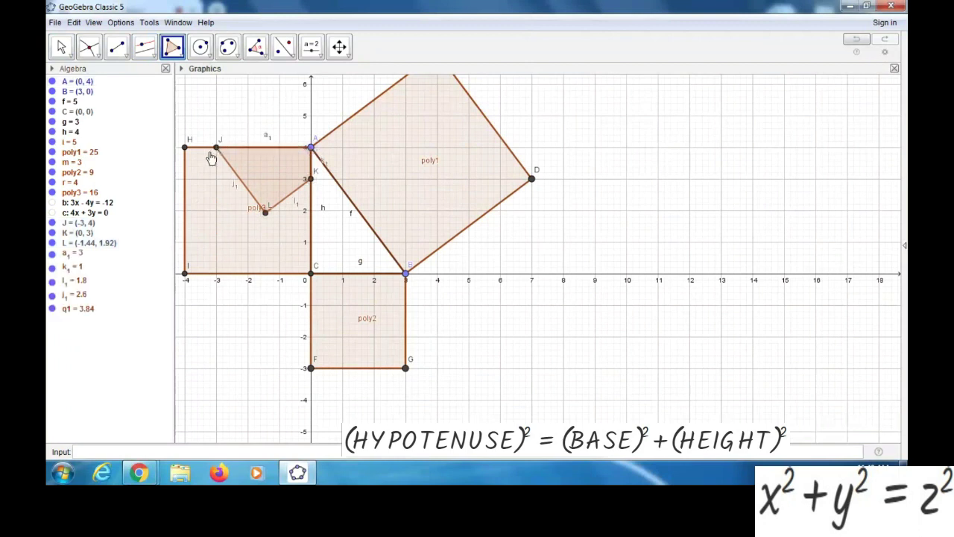
Draw two triangular polygons inside the height square, one through L, K and C and one through L, C and I.
click(266, 213)
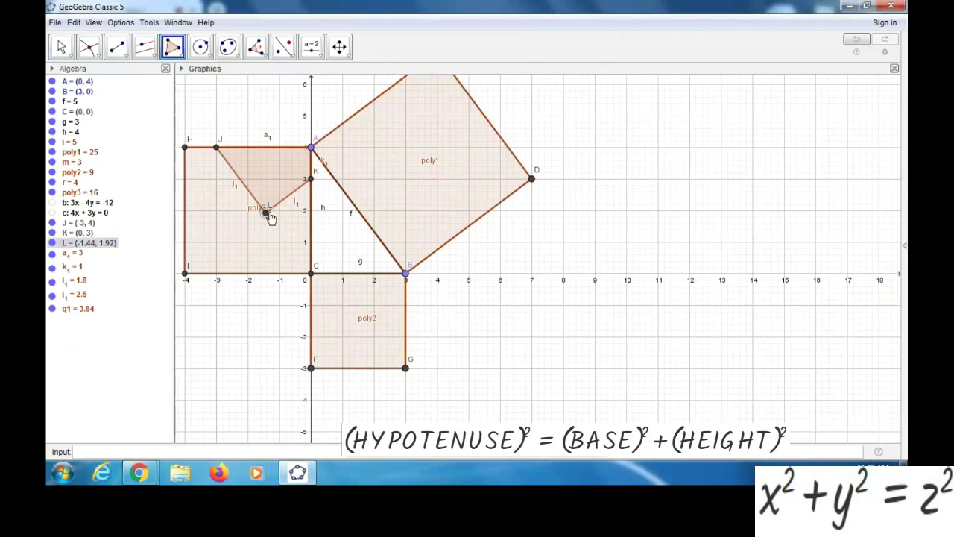
click(312, 183)
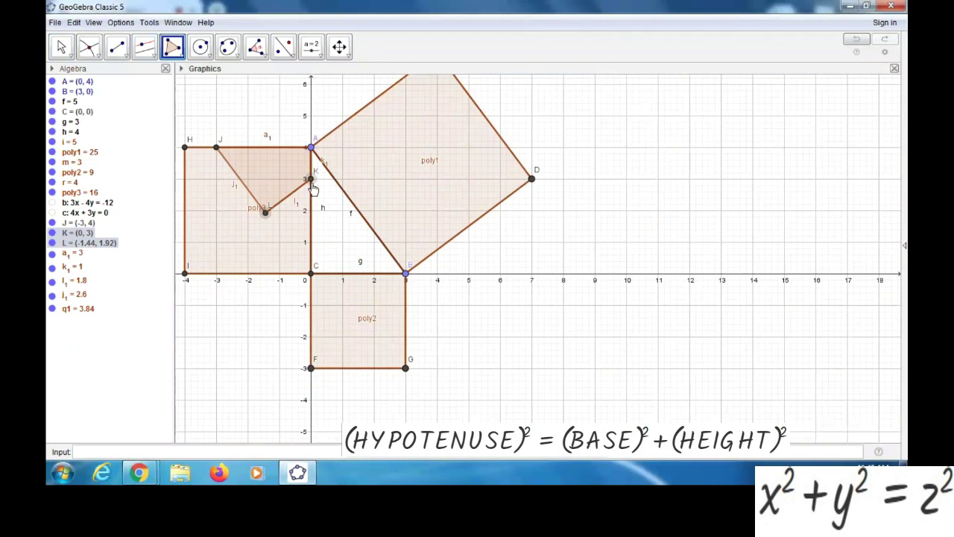
click(312, 274)
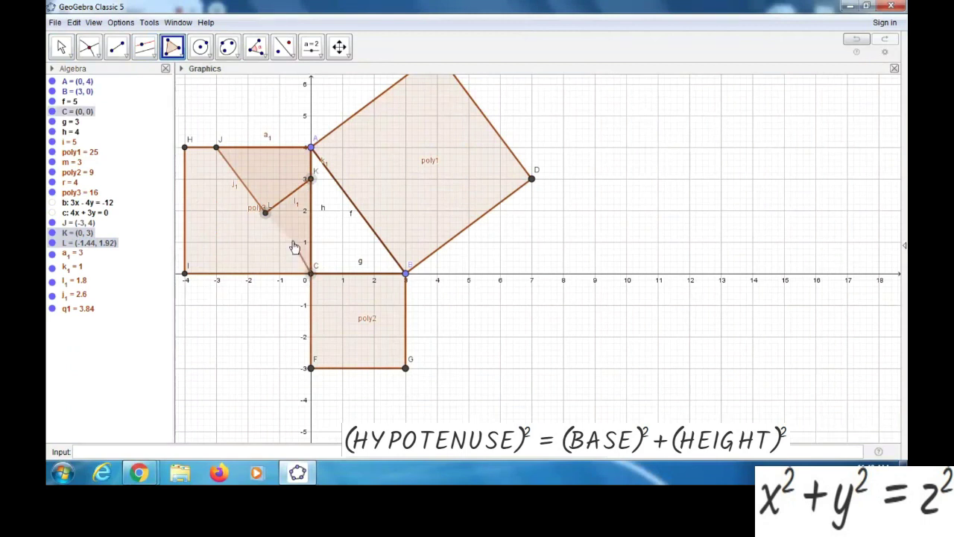
click(266, 215)
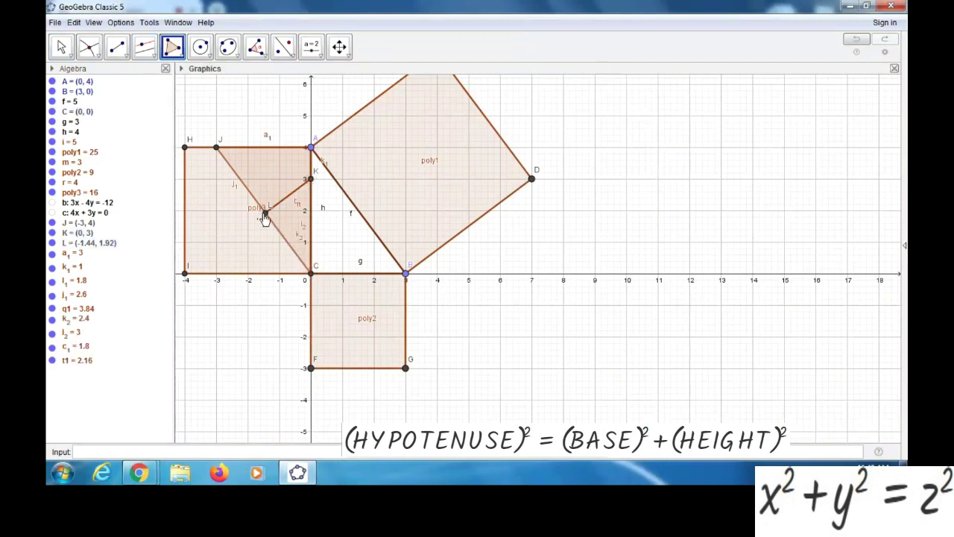
click(266, 213)
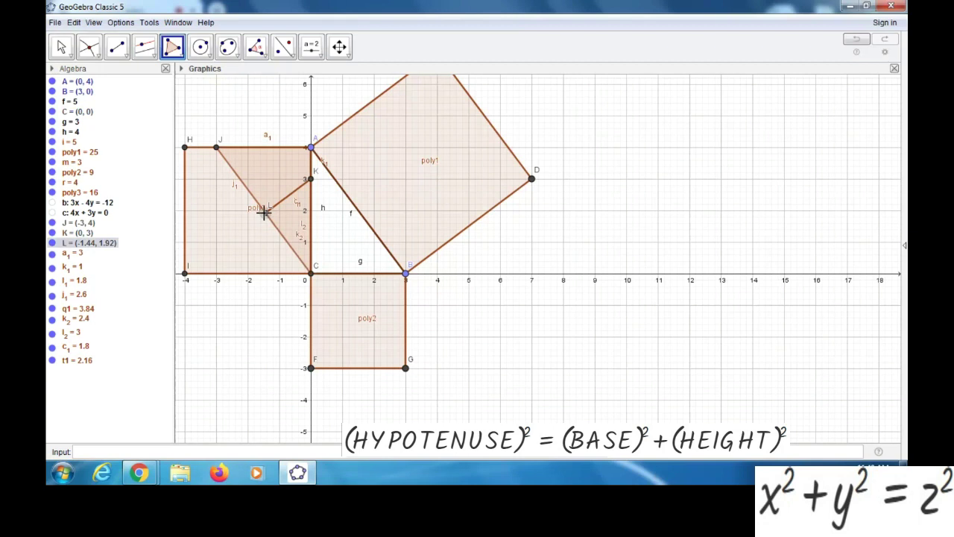
click(311, 275)
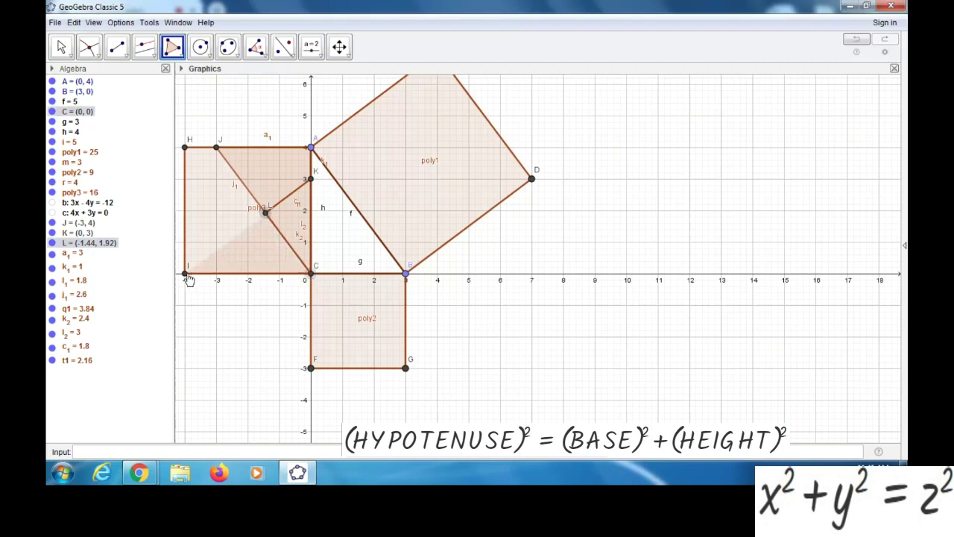
click(266, 214)
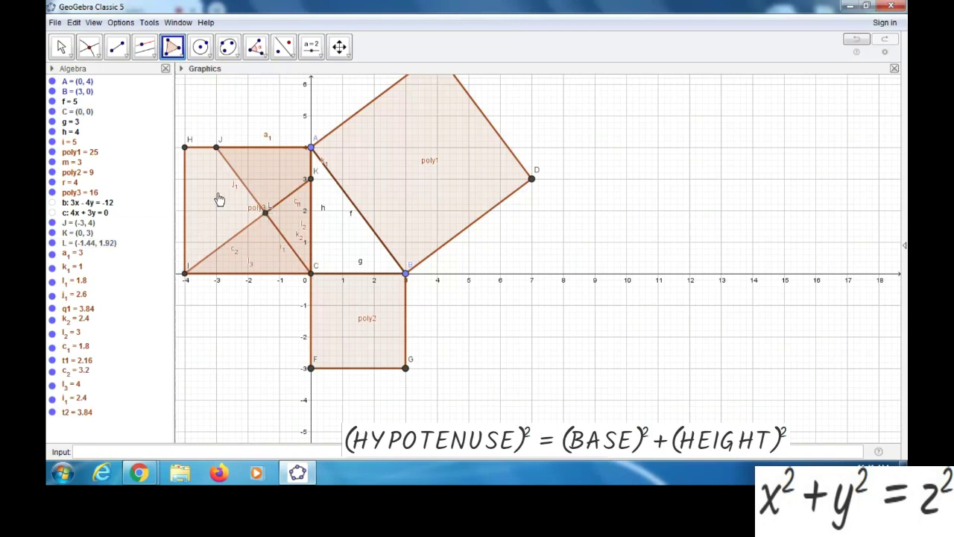
Draw a quadrilateral polygon through points L, I, H and J to cover the rest of the height square.
click(266, 214)
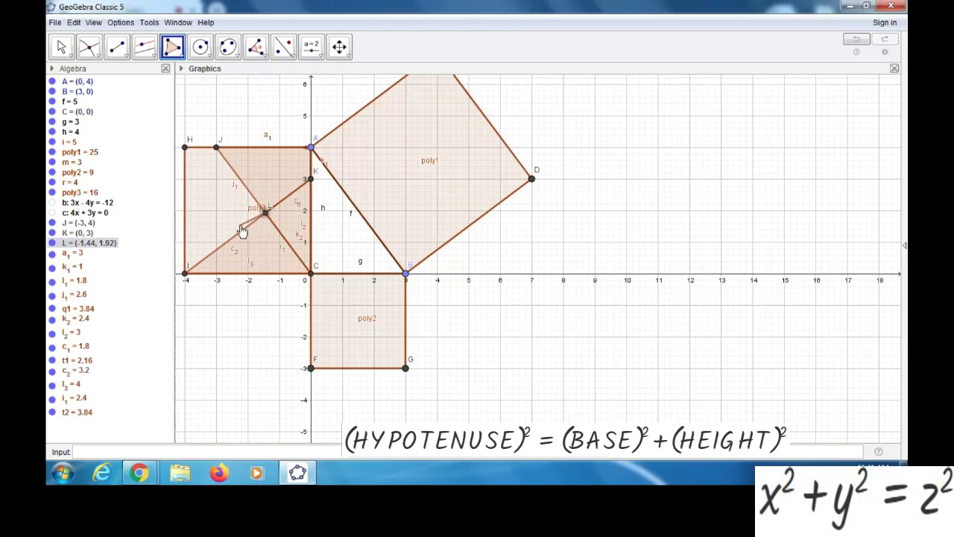
click(186, 275)
click(185, 149)
click(217, 148)
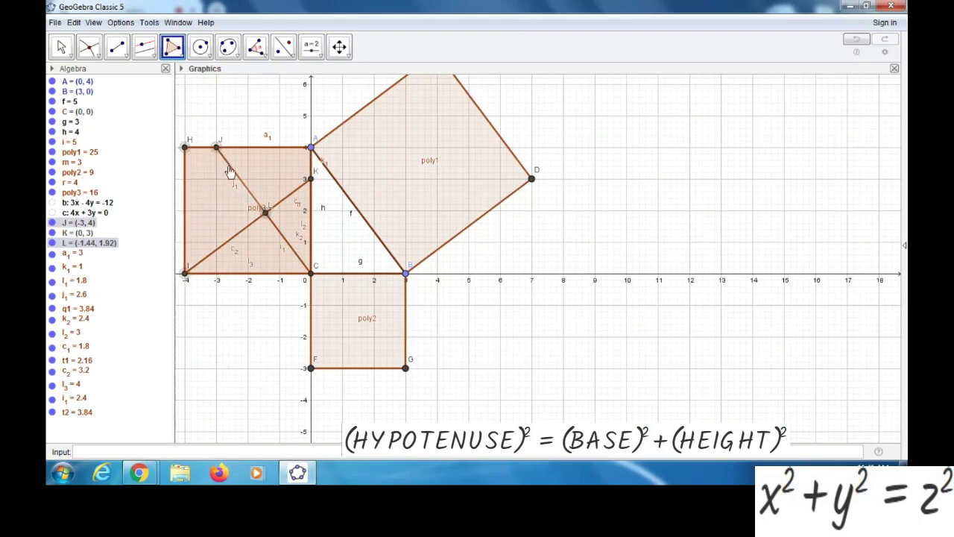
click(266, 214)
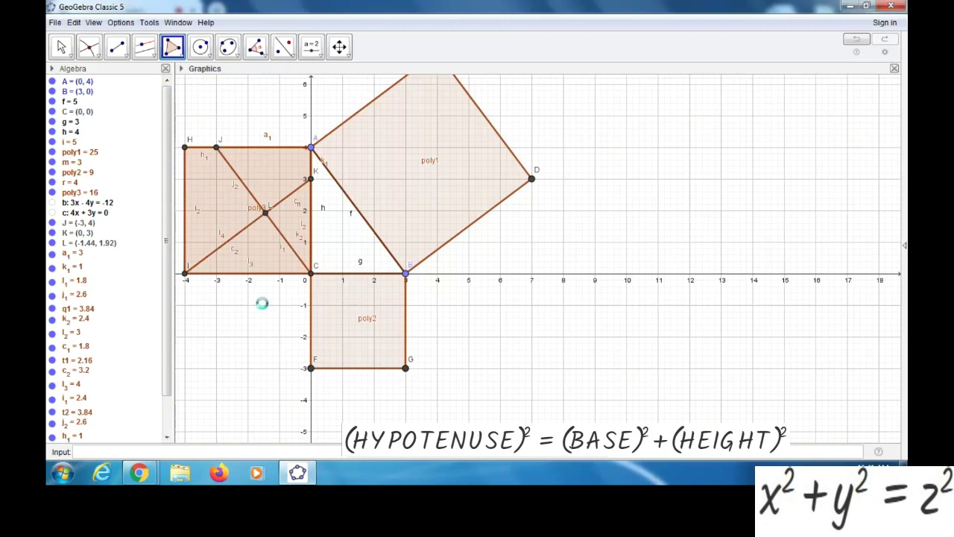
Color quadrilateral JLKA yellow (#FFFF00) and raise its opacity to a solid fill.
key(ctrl+e)
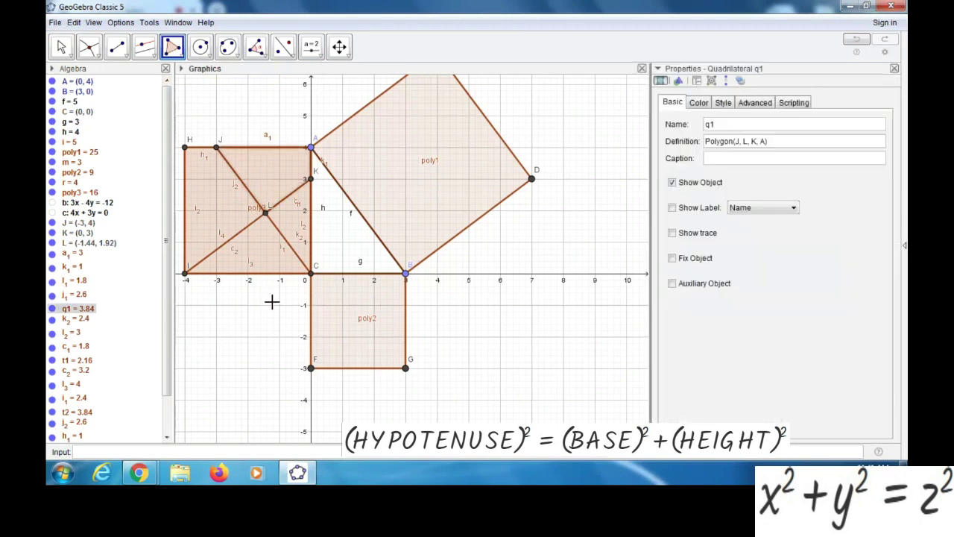
click(699, 105)
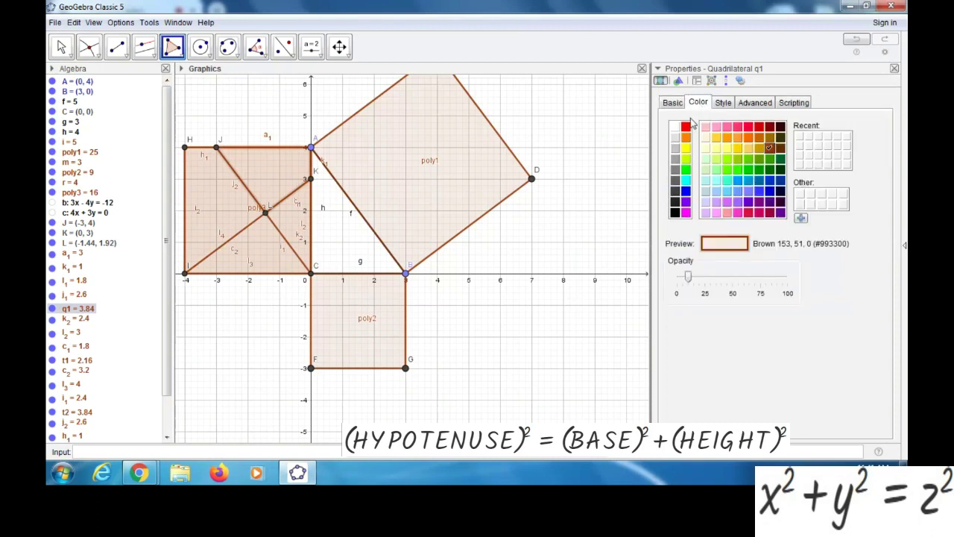
click(686, 148)
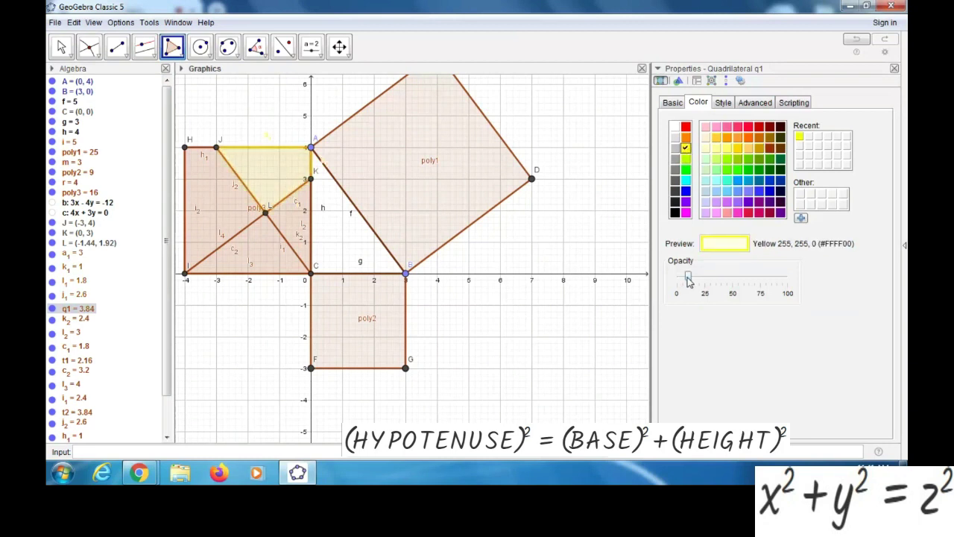
drag(688, 279, 781, 279)
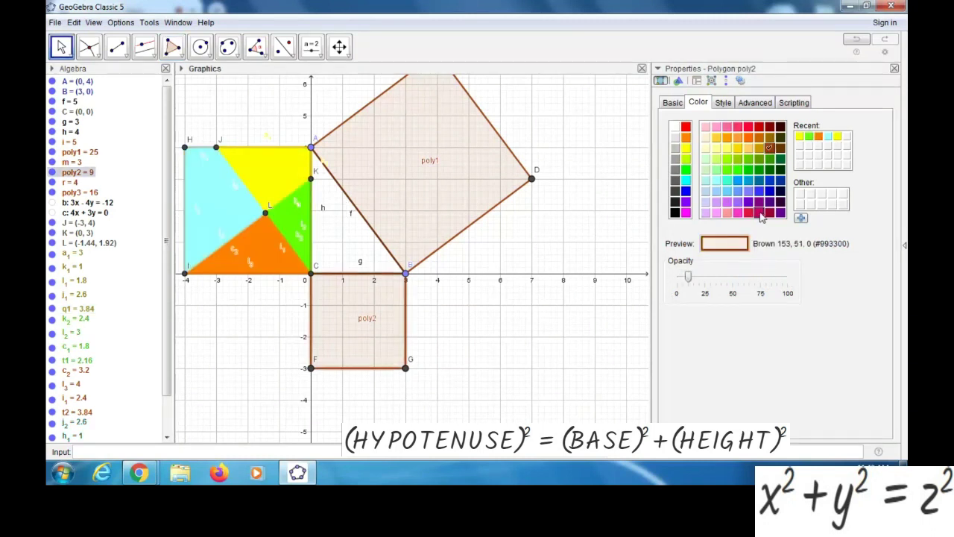
Color the square on the base magenta (#CC0066) with 100 opacity and close its properties.
click(760, 213)
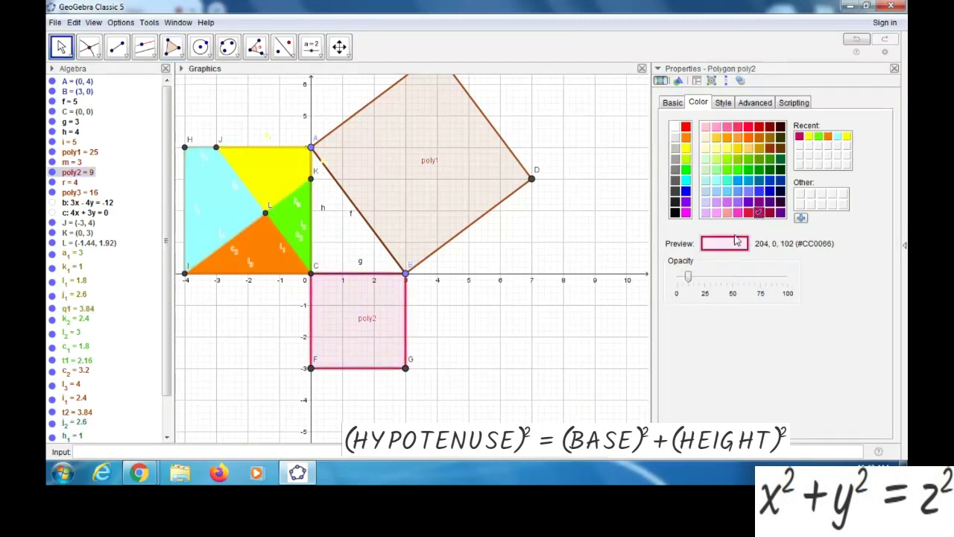
drag(691, 277, 789, 279)
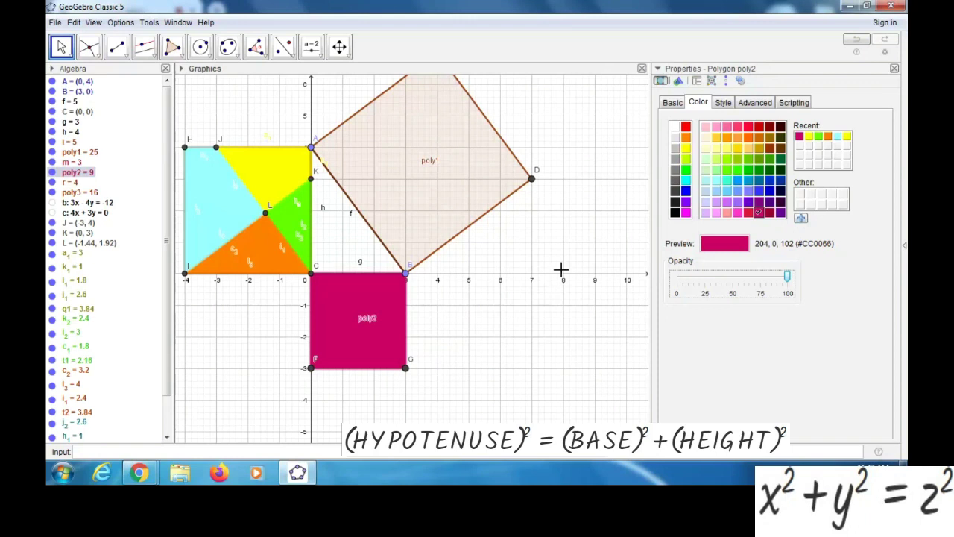
click(894, 68)
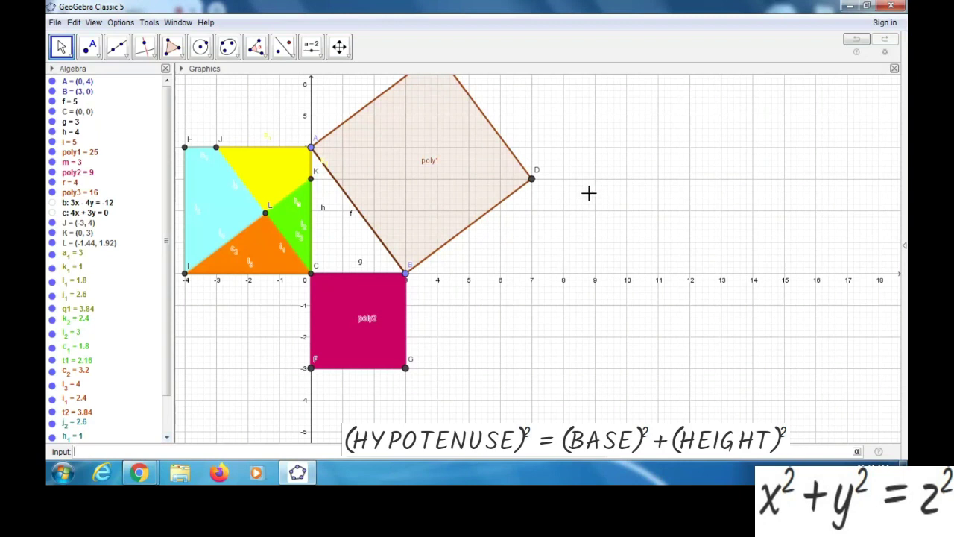
Create a number slider named MOVE ranging from 0 to 1 in the empty area beyond the hypotenuse square.
click(320, 56)
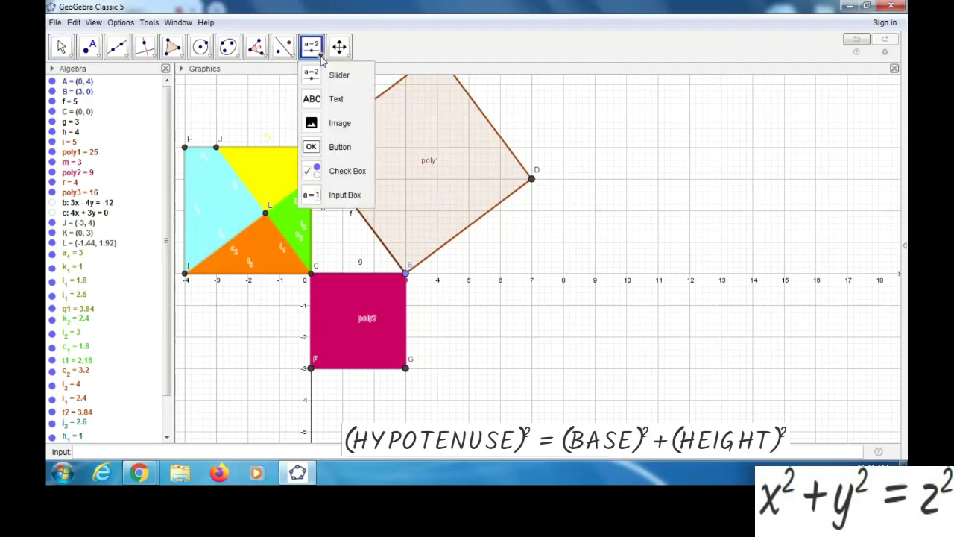
click(317, 76)
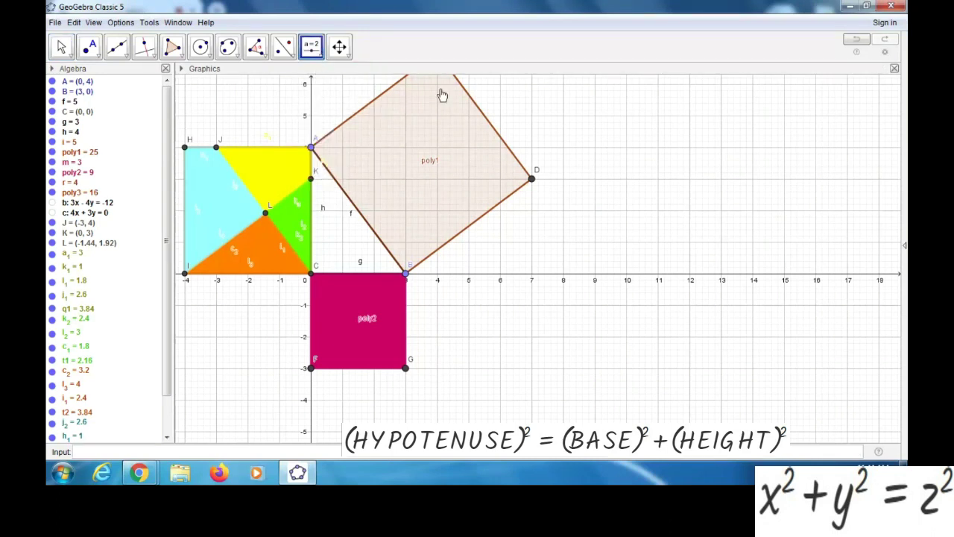
click(658, 118)
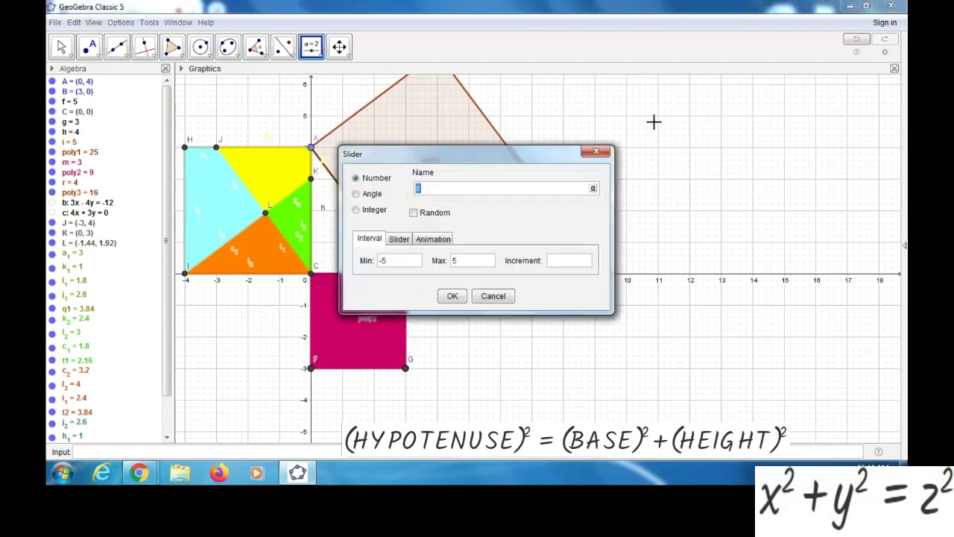
drag(554, 152, 827, 112)
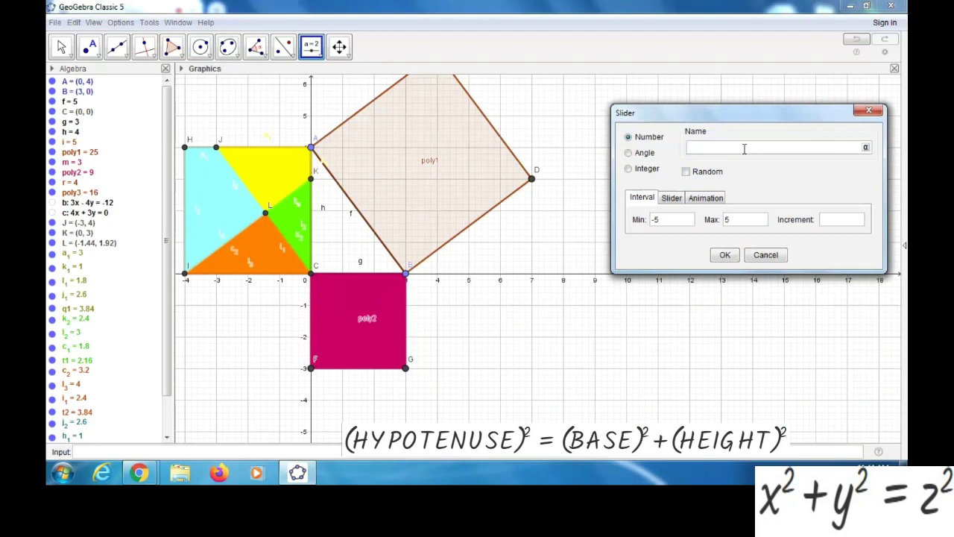
text(MOVE)
click(671, 221)
click(733, 221)
click(724, 255)
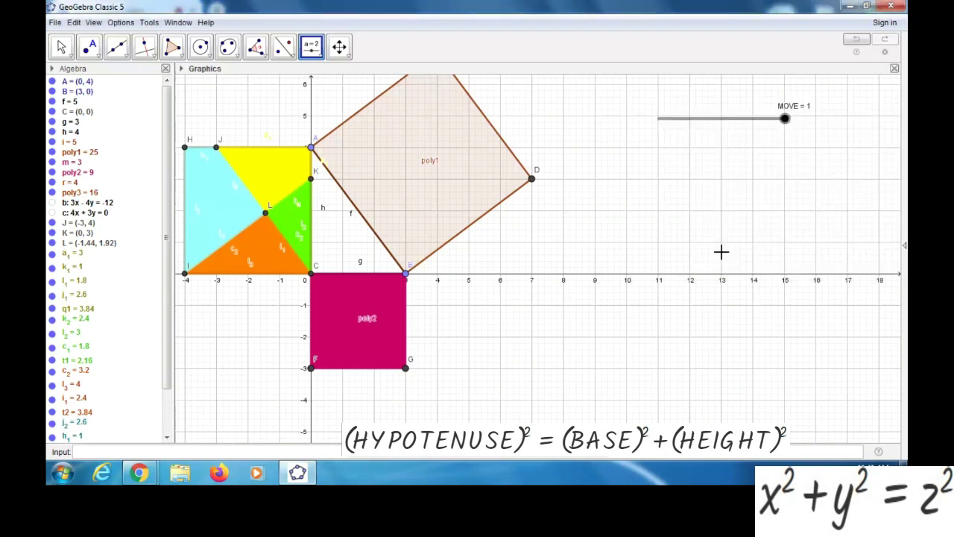
Set the MOVE slider to 0.6 and define the slider-driven point P=L+MOVE(B-L).
drag(786, 126, 741, 134)
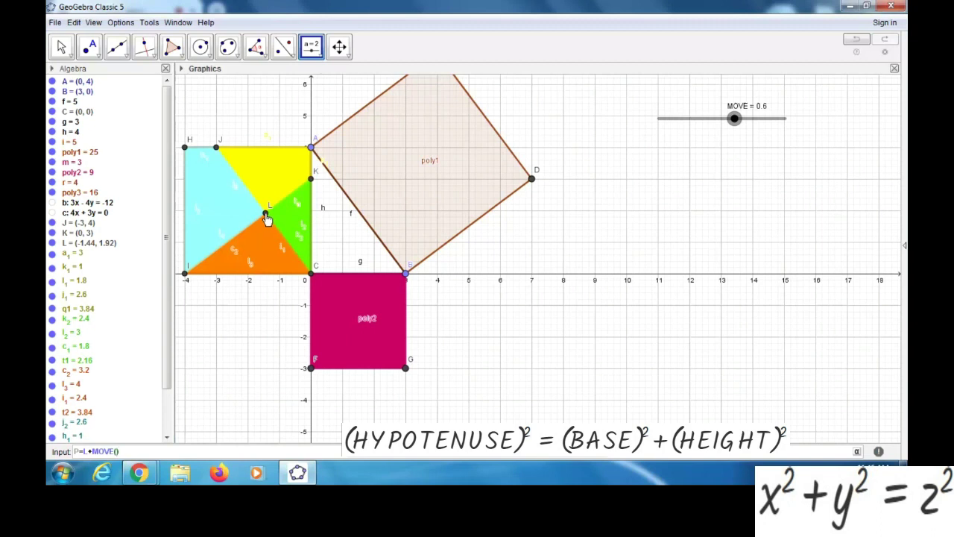
text(B-L)
key(Return)
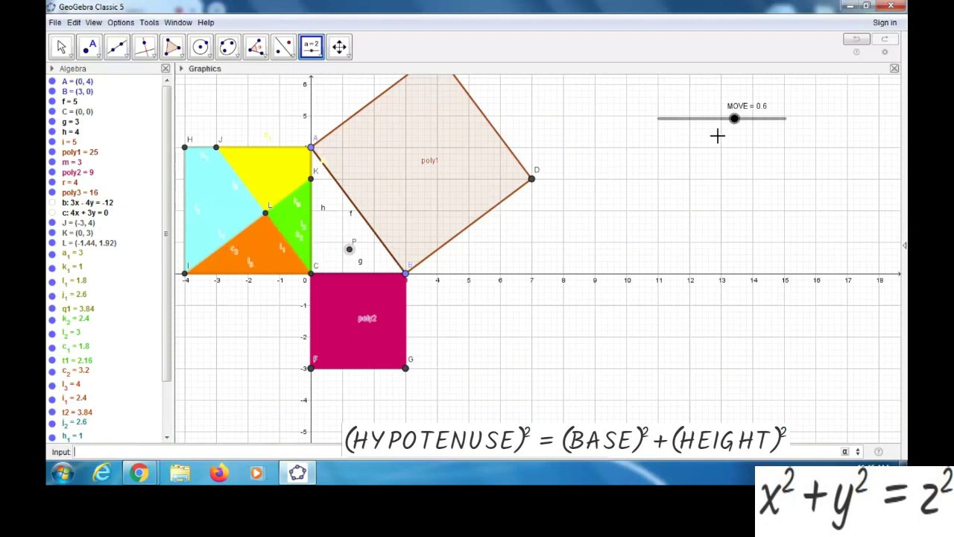
mouse_move(736, 124)
mouse_down()
mouse_move(714, 126)
mouse_move(762, 123)
mouse_move(689, 119)
mouse_move(735, 120)
mouse_up()
Draw a vector from point L to point P and leave the Vector tool.
click(117, 48)
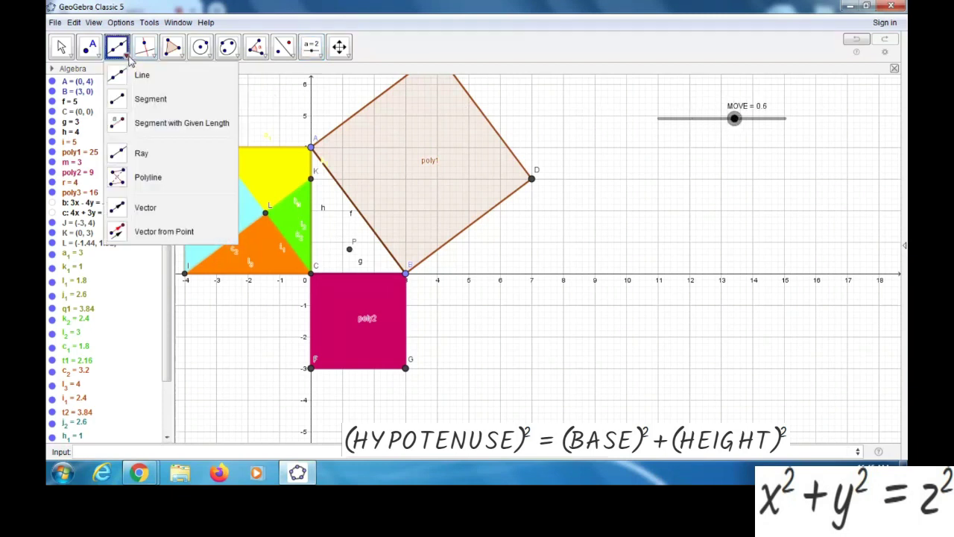
click(121, 209)
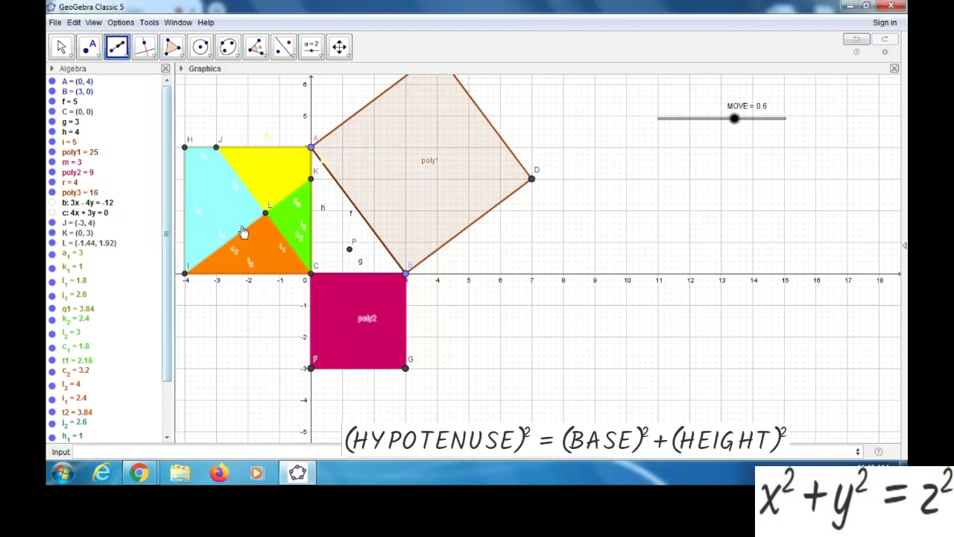
click(266, 215)
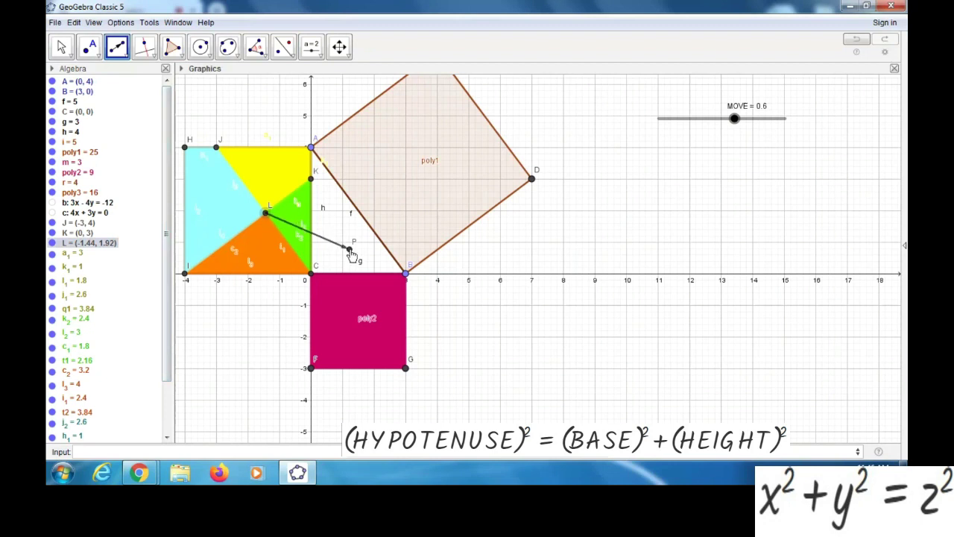
click(350, 250)
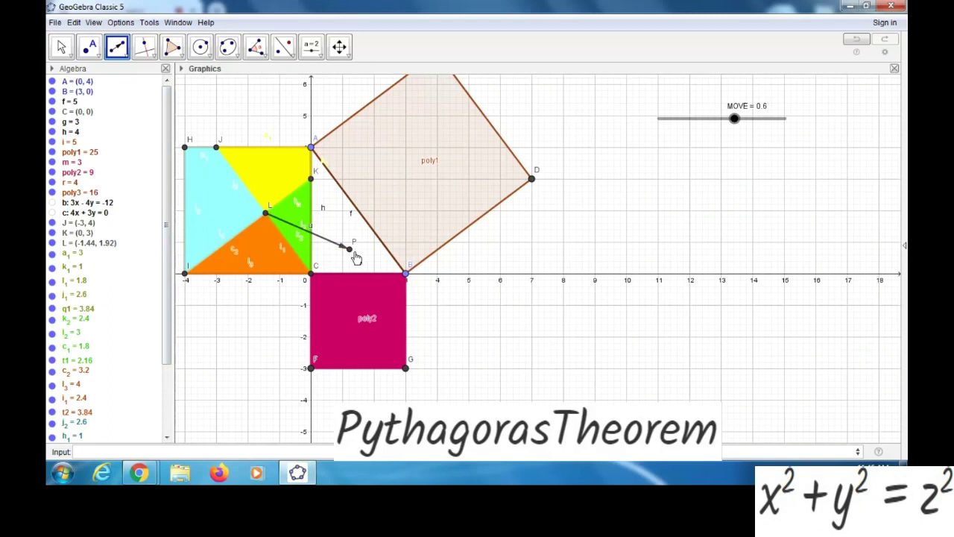
key(Escape)
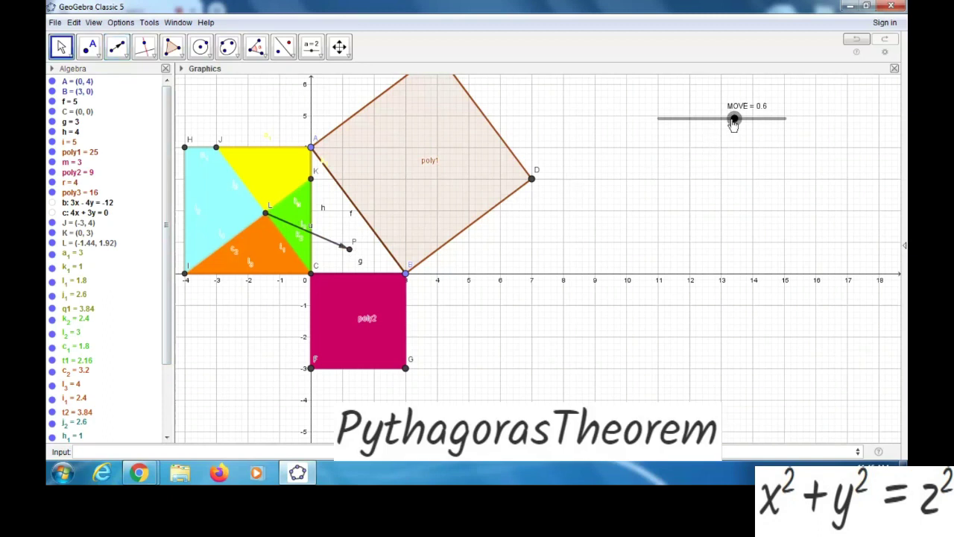
Set the MOVE slider to 0.5 and translate the yellow quadrilateral by the vector from L to P.
drag(734, 121, 724, 142)
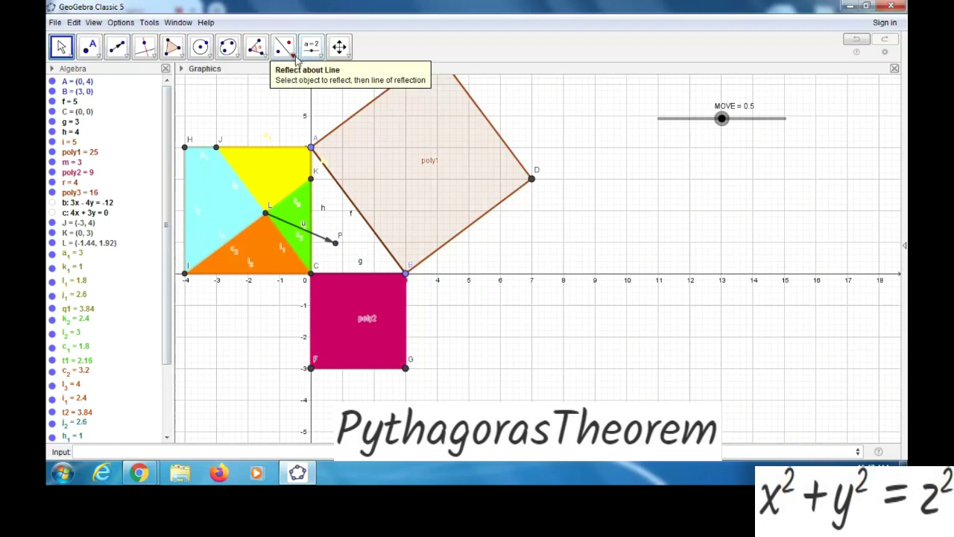
click(292, 60)
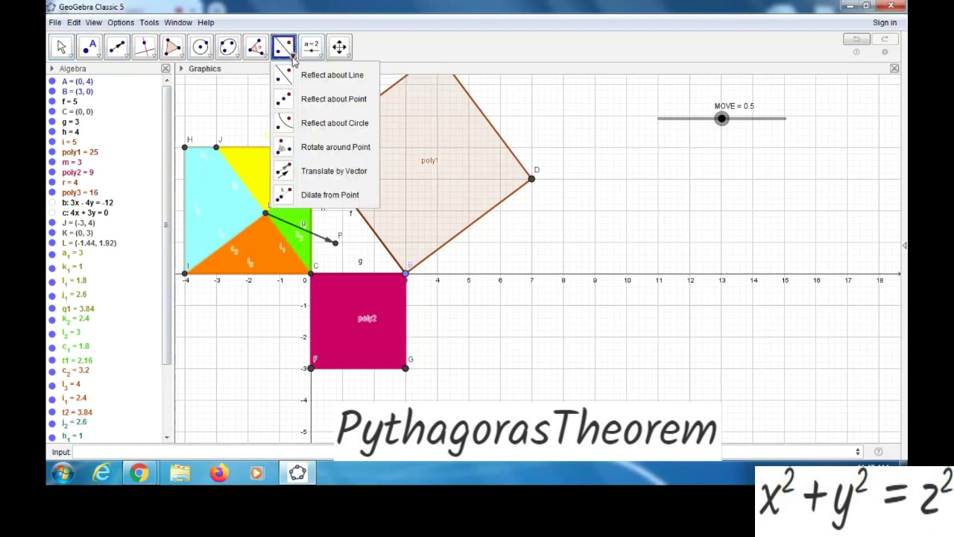
click(305, 174)
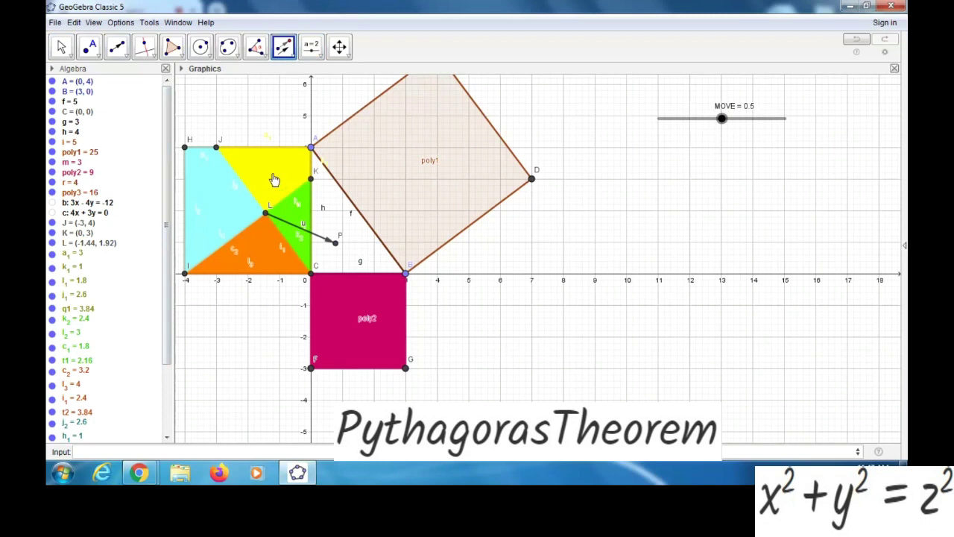
click(271, 177)
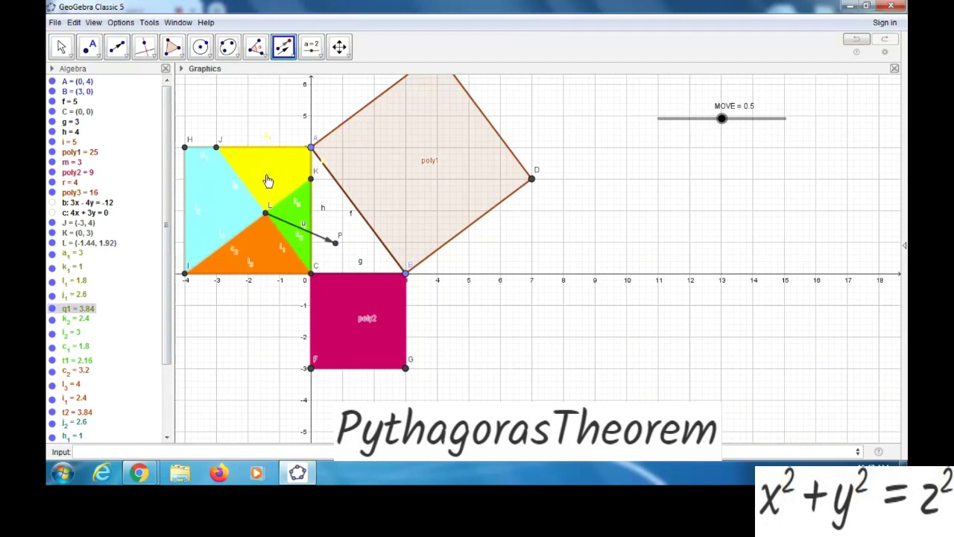
scroll(167, 199, down, 3)
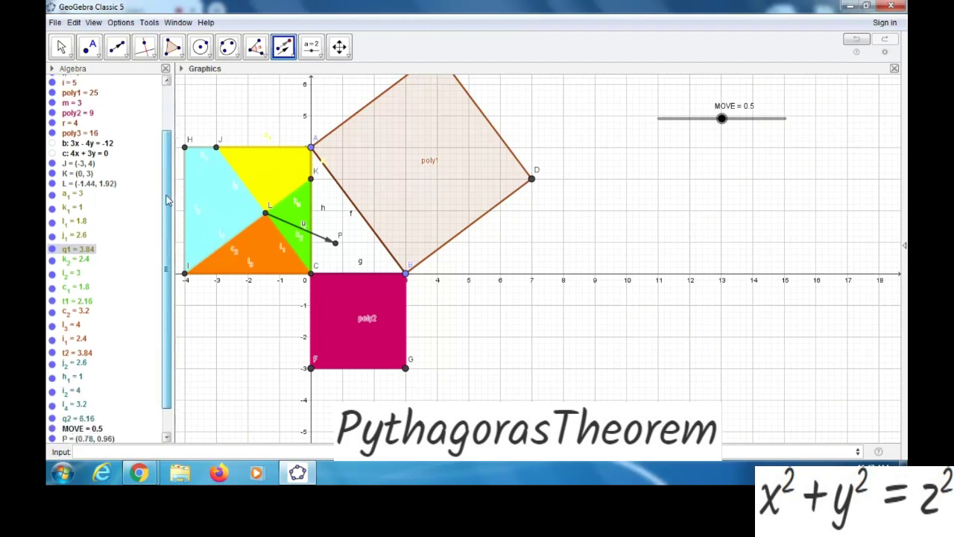
scroll(167, 200, down, 1)
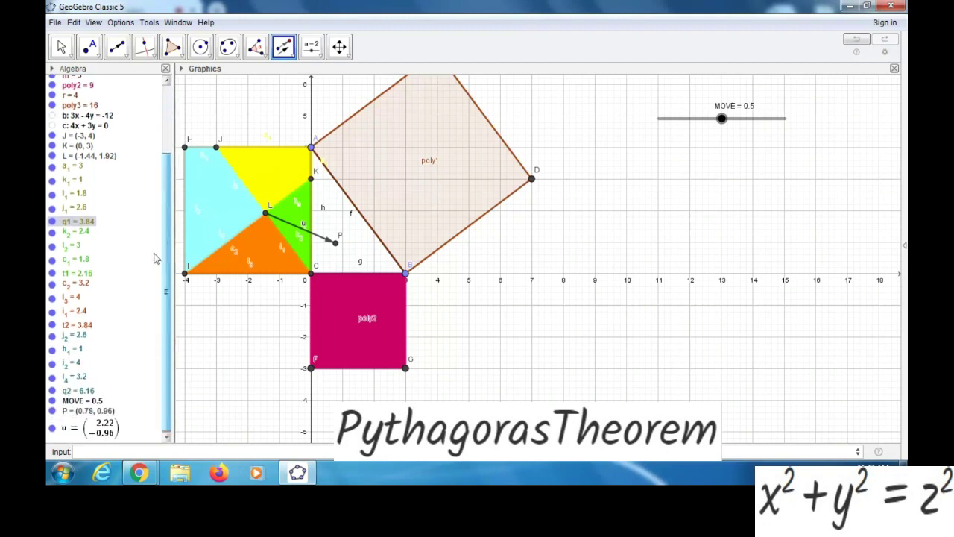
click(83, 431)
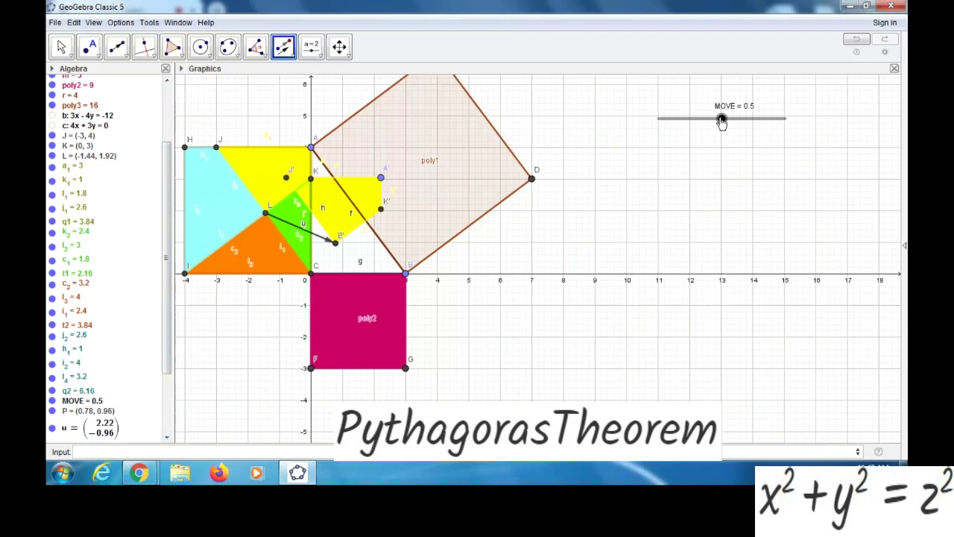
key(Escape)
Set the MOVE slider to 0.6 and define the slider-driven point Q=L+MOVE(A-L).
mouse_move(722, 119)
mouse_down()
mouse_move(657, 123)
mouse_move(790, 133)
mouse_move(748, 125)
mouse_move(713, 134)
mouse_move(735, 132)
mouse_up()
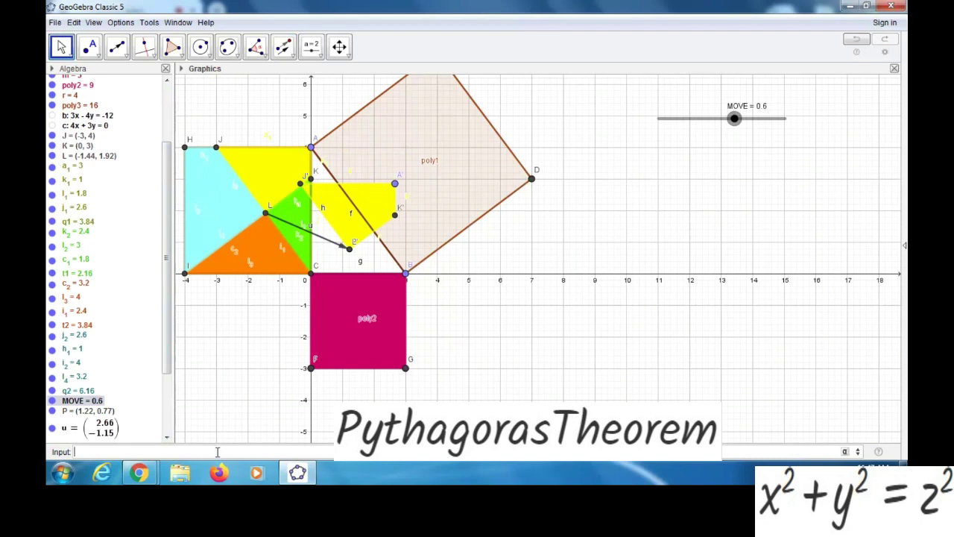
click(218, 452)
text(Q=I)
text(+)
text(E)
text(()
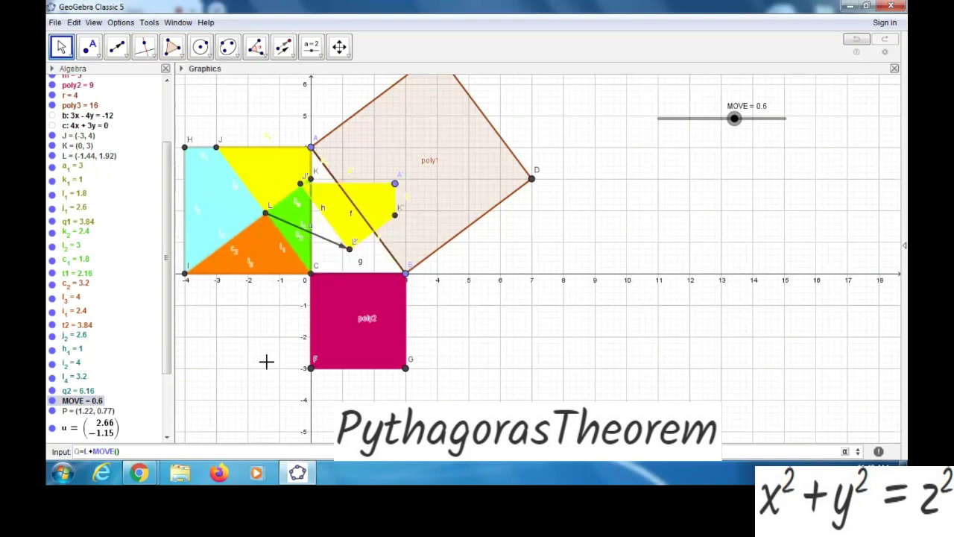
text(A-L)
key(Return)
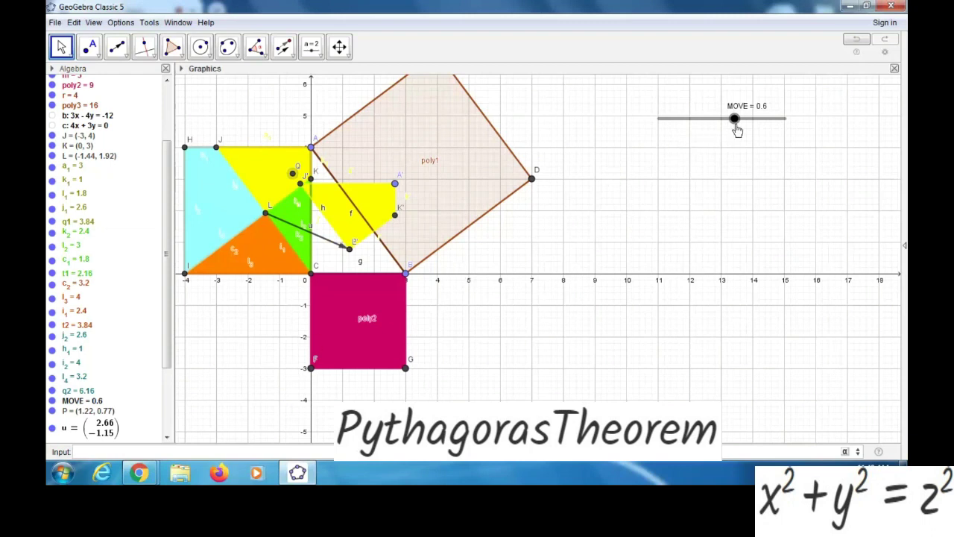
Set the MOVE slider to 0.9 and draw a vector from point L to point Q.
drag(735, 125, 773, 143)
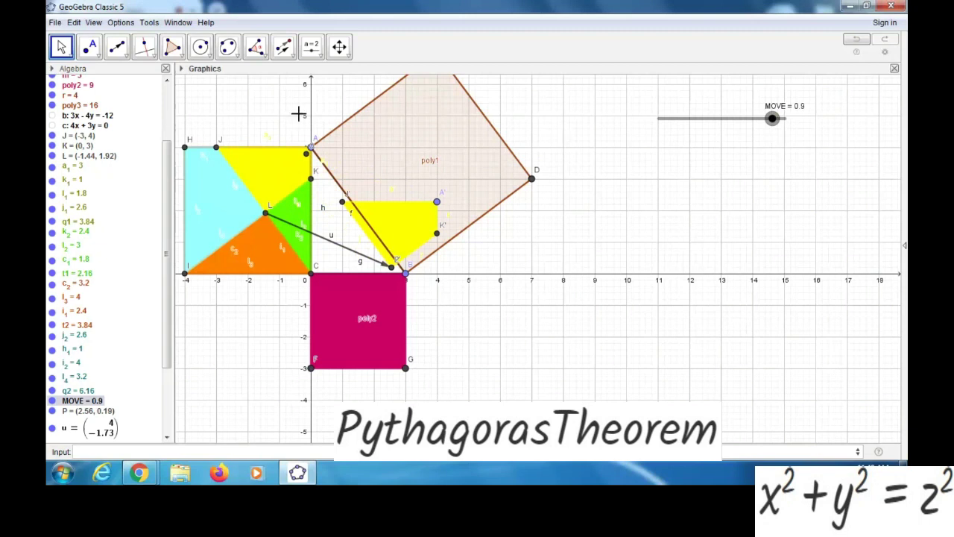
click(126, 60)
click(132, 211)
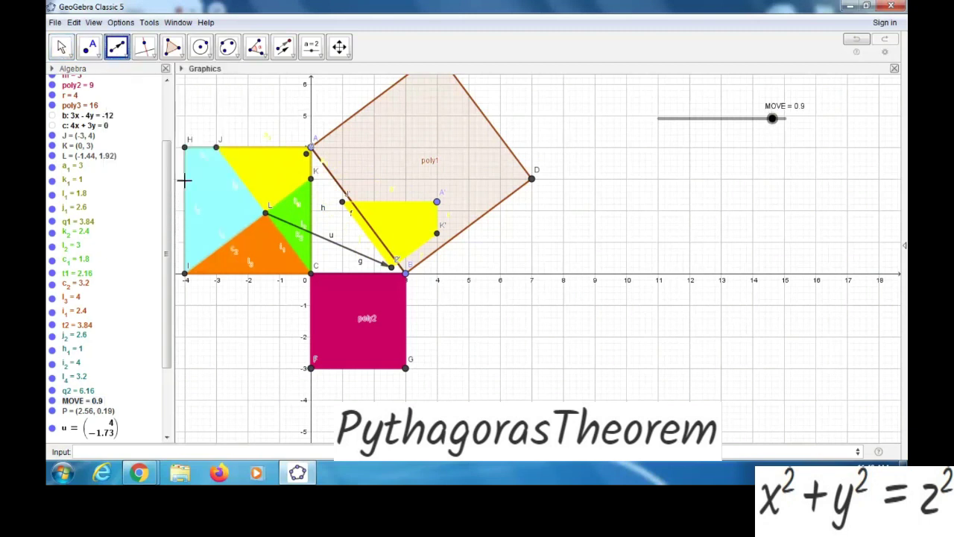
click(267, 213)
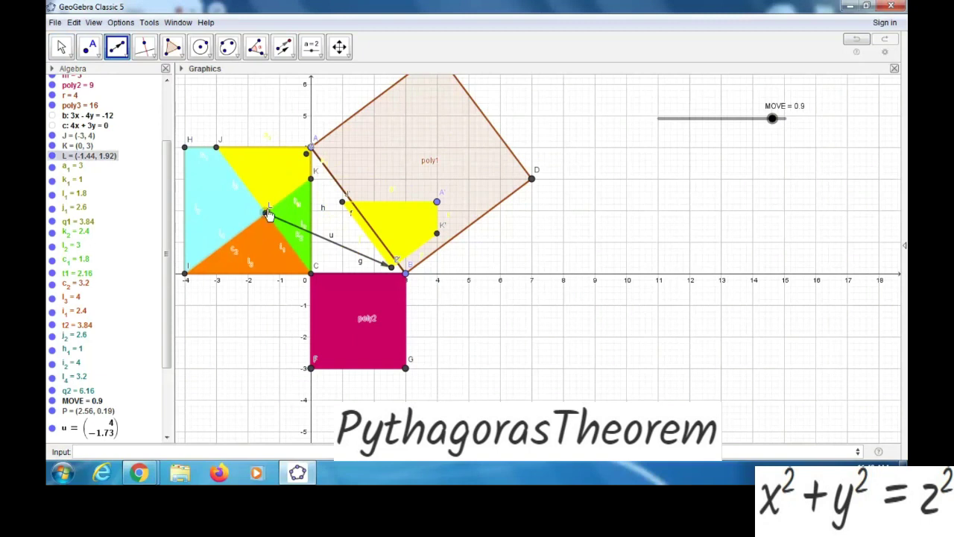
click(306, 154)
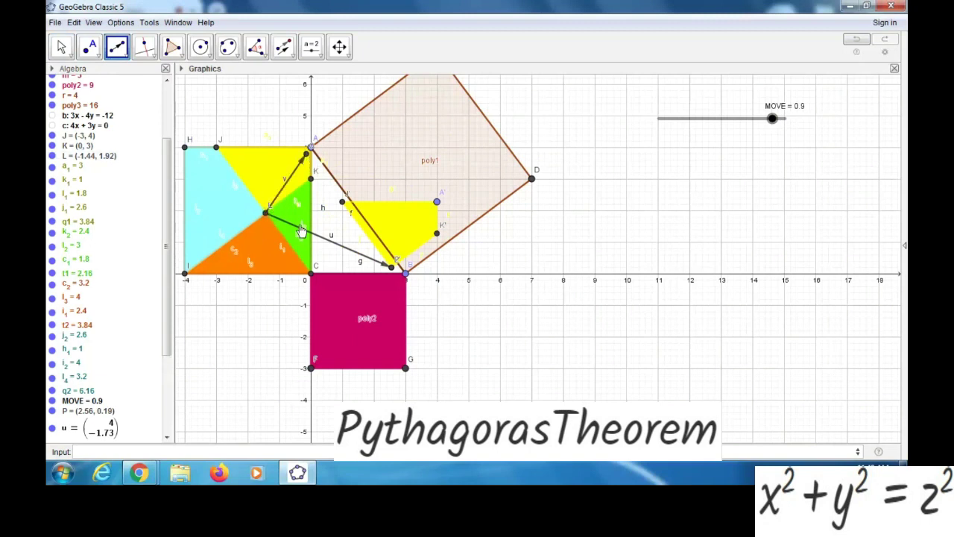
Translate the green triangle by the vector from L to Q and leave the Translate by Vector tool.
click(290, 60)
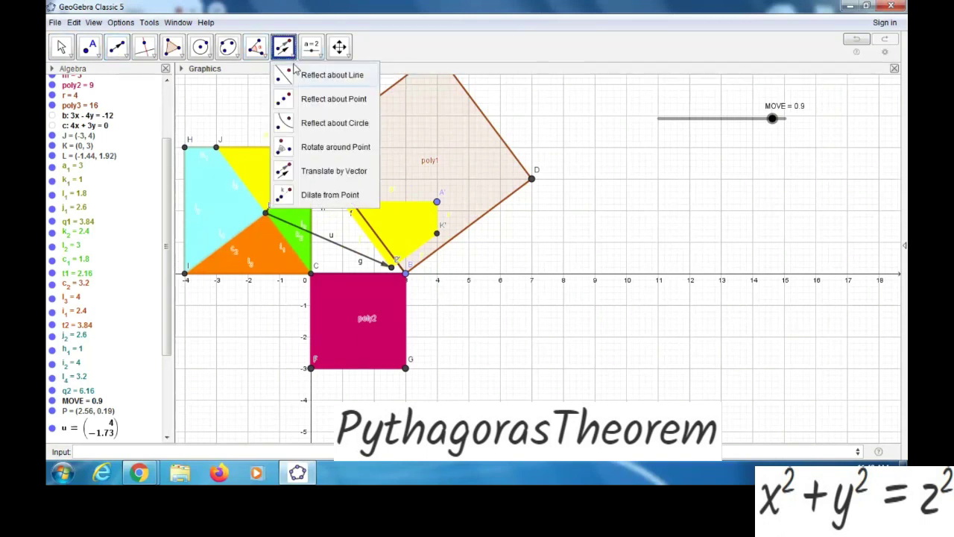
click(283, 174)
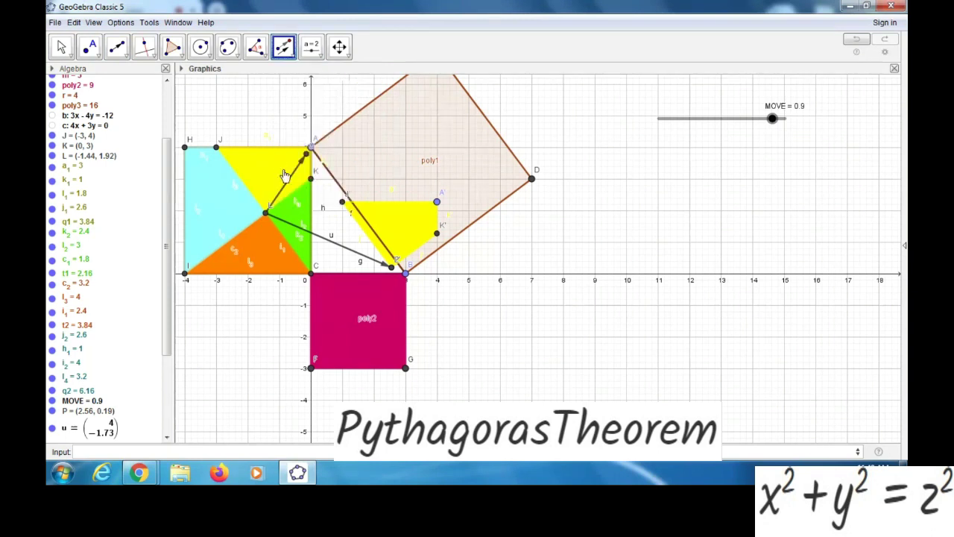
click(296, 221)
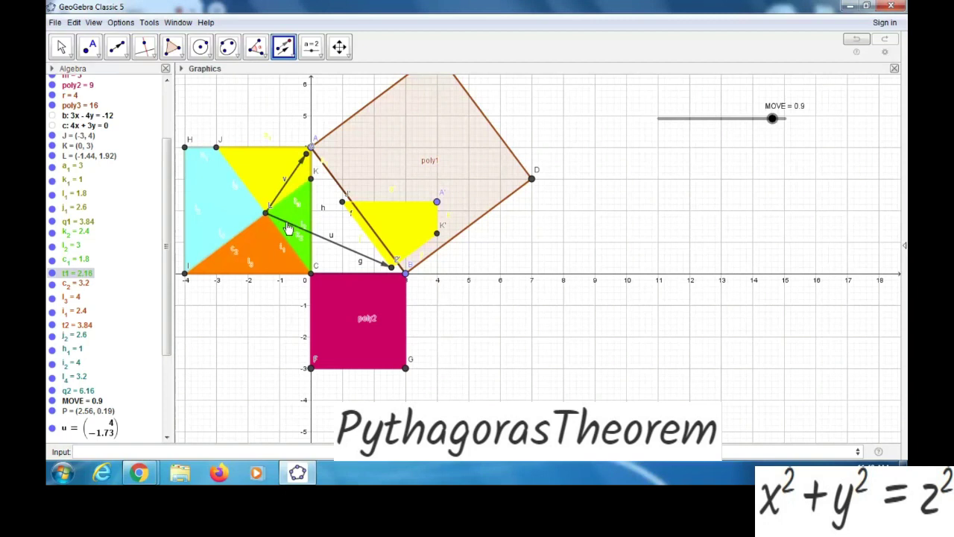
scroll(168, 223, down, 1)
scroll(169, 224, down, 3)
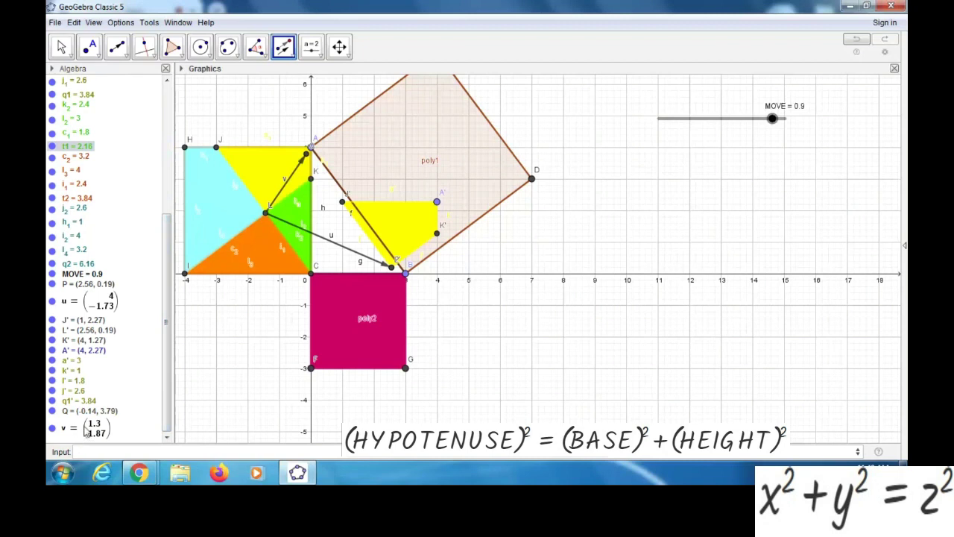
click(87, 430)
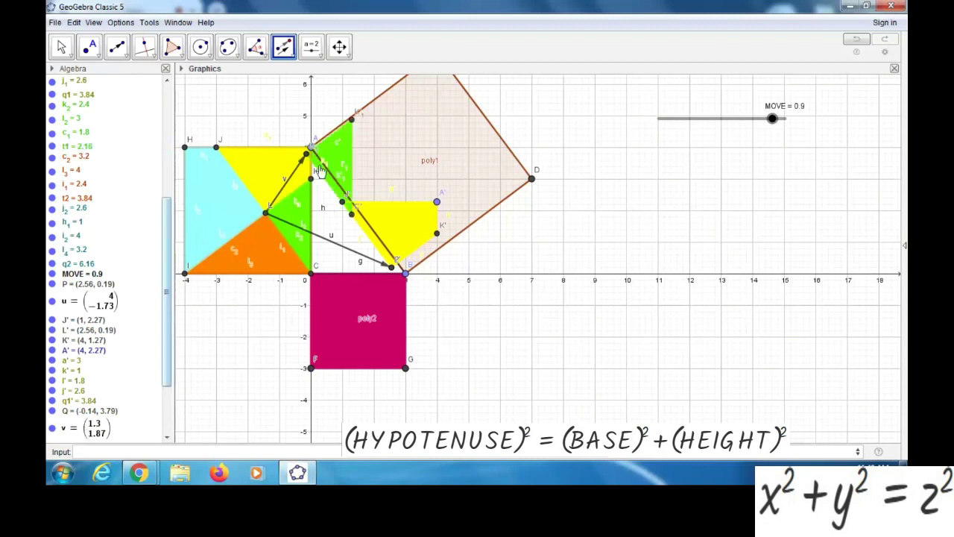
key(Escape)
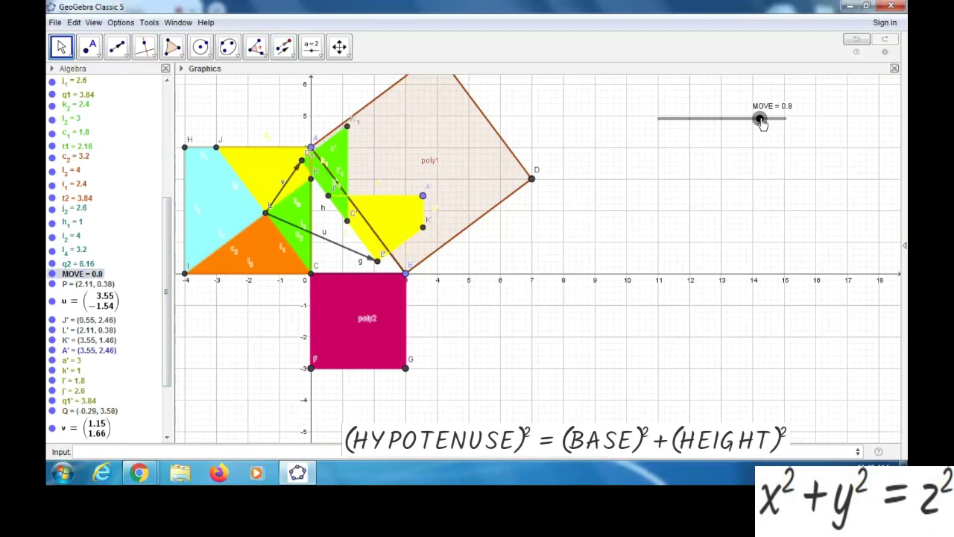
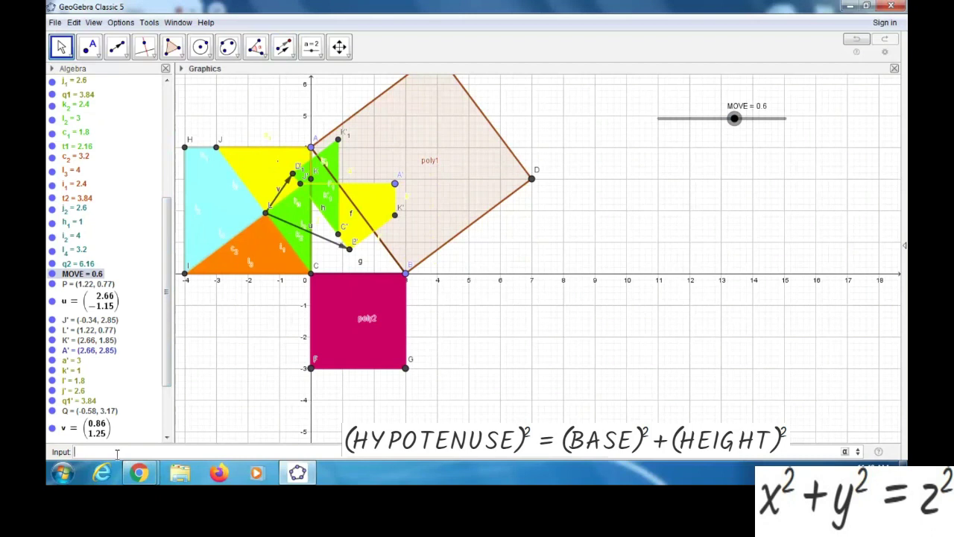
Define the slider-driven point R=L+MOVE(D-L).
click(117, 453)
text(R=L+MOVE()
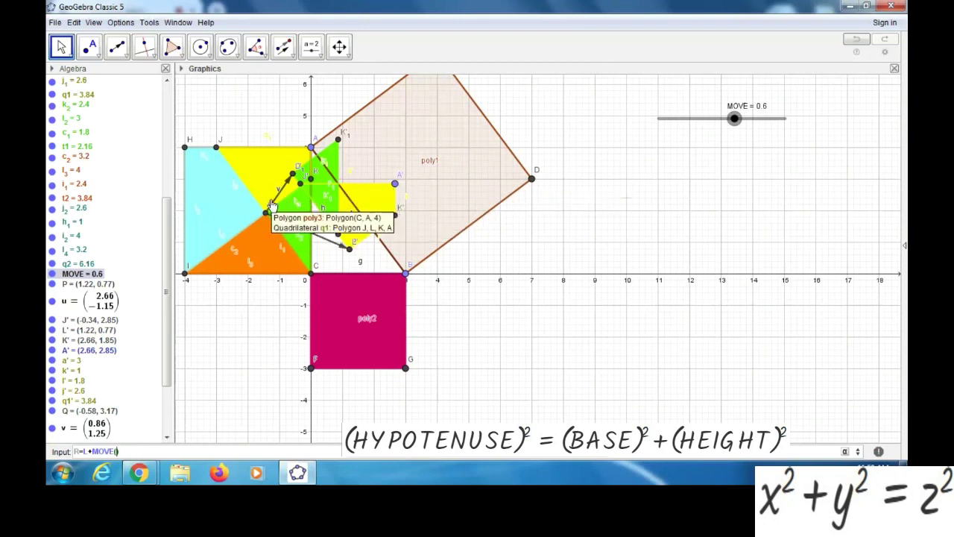
text(D-L)
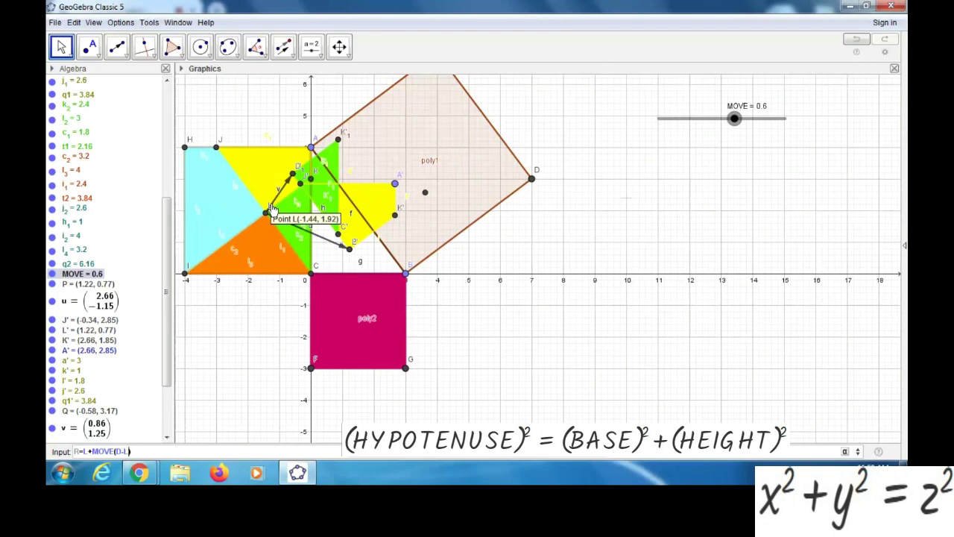
key(Return)
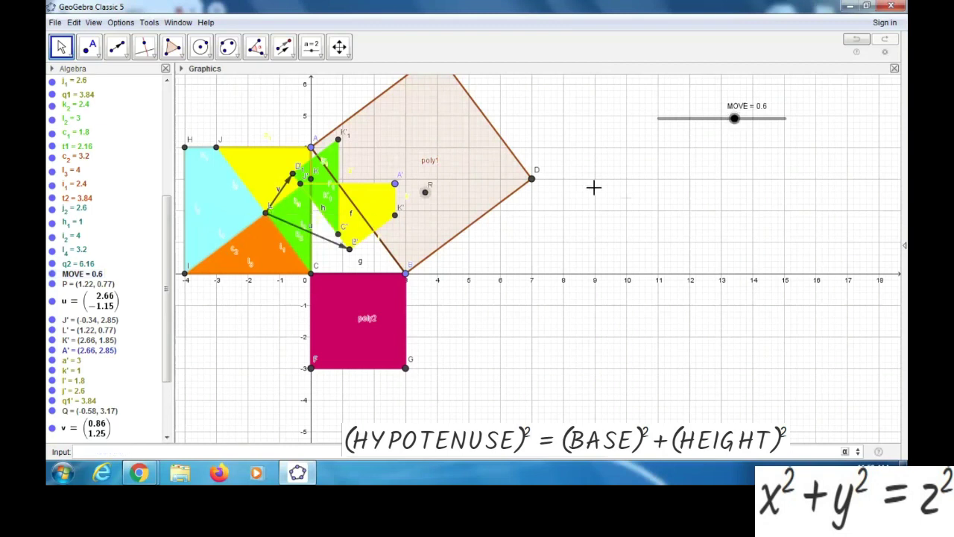
Set the MOVE slider to 0.7 and draw a vector from point L to point R.
mouse_move(735, 123)
mouse_down()
mouse_move(712, 119)
mouse_move(772, 122)
mouse_move(748, 122)
mouse_up()
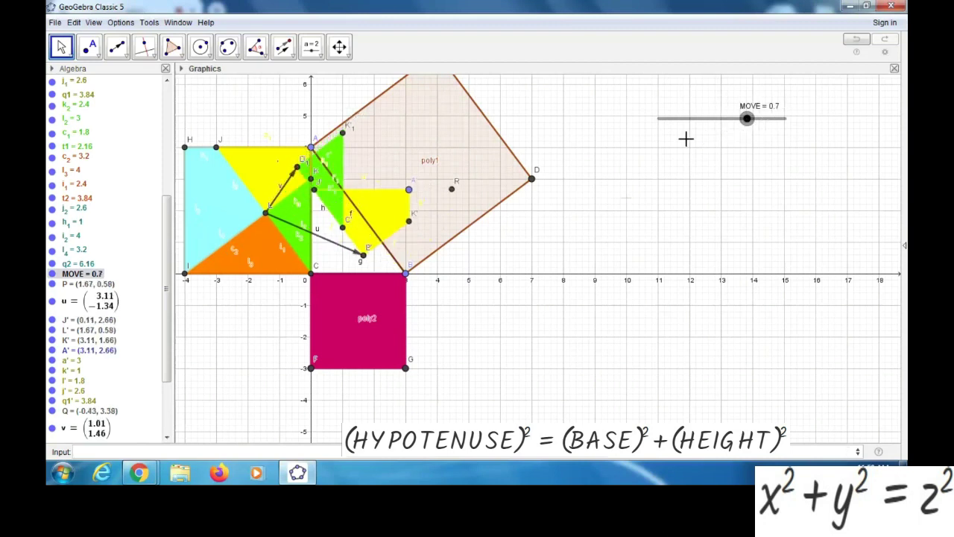
click(125, 58)
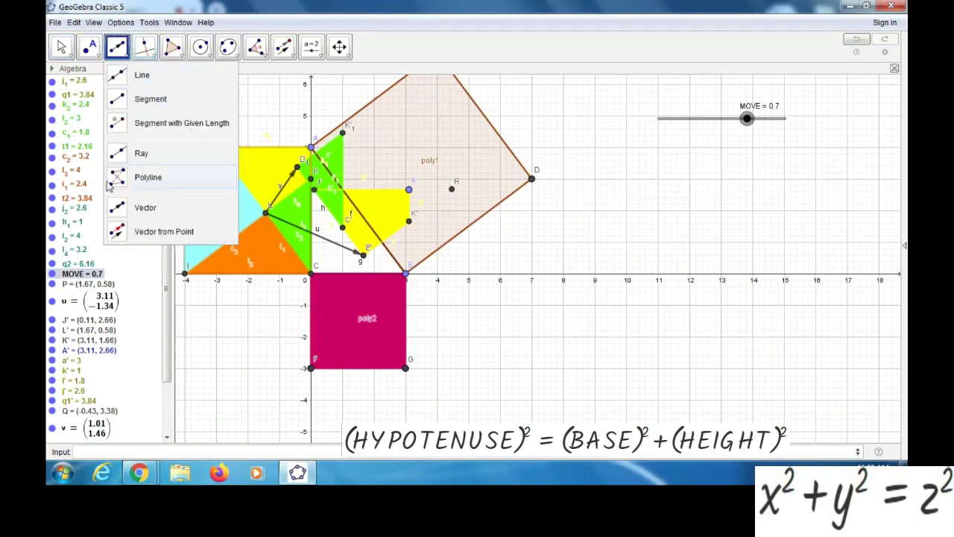
click(118, 207)
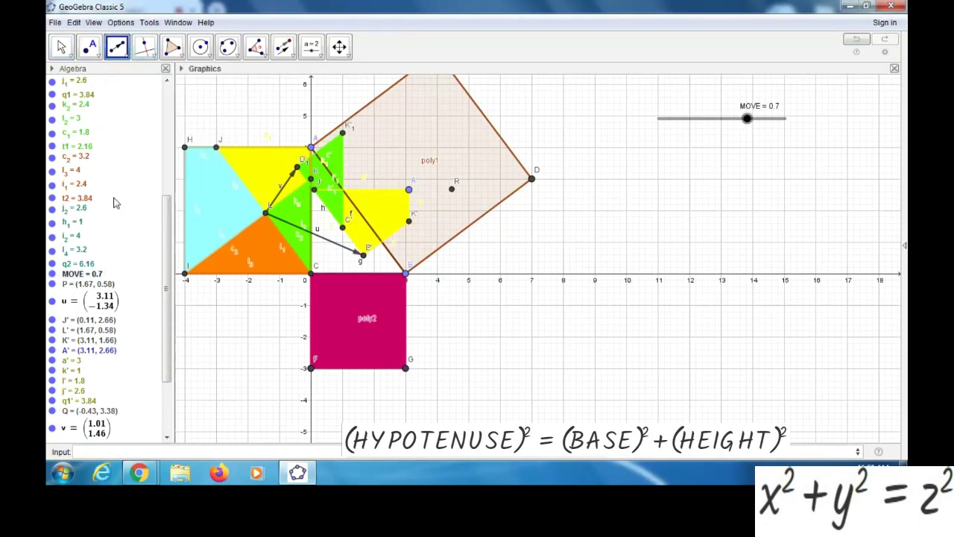
click(265, 213)
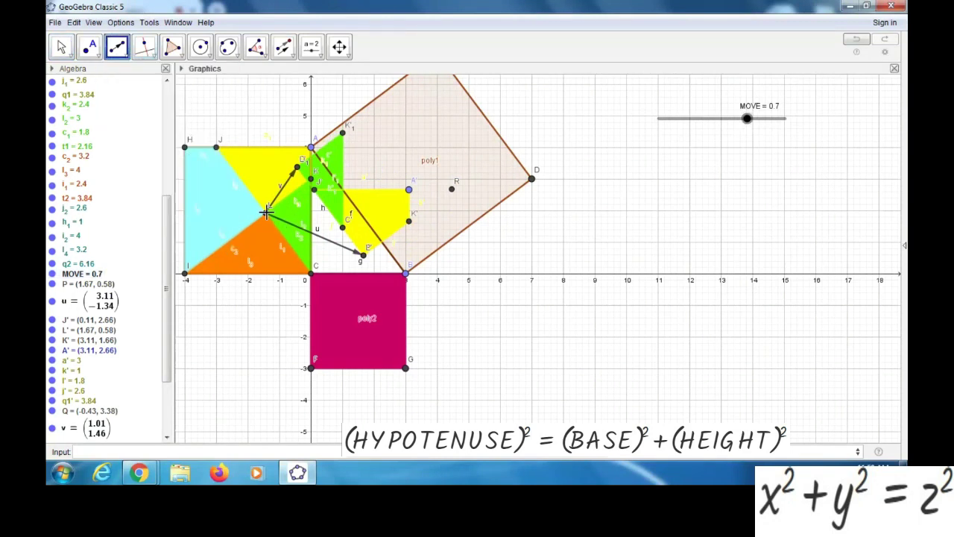
click(451, 190)
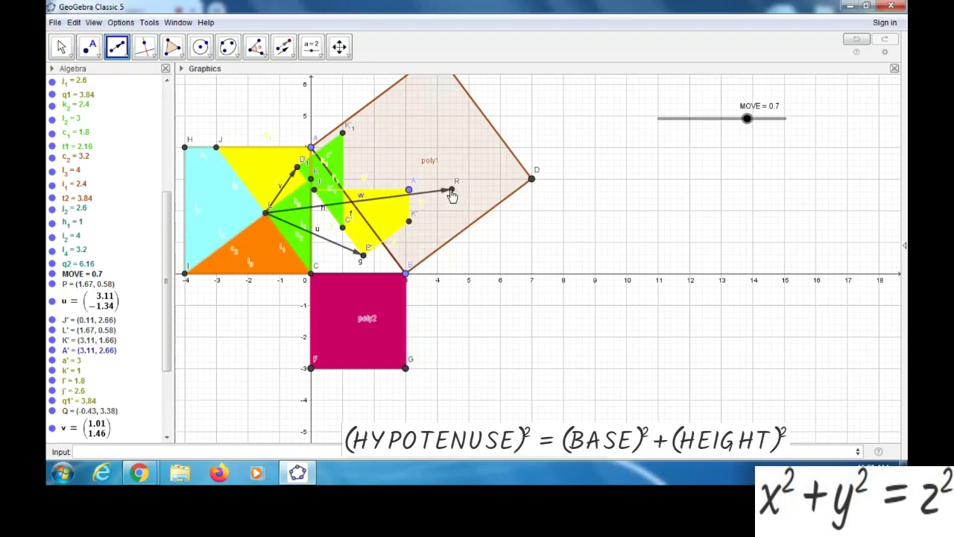
Translate the light-blue quadrilateral by the vector from L to R, and set the MOVE slider to 0.9.
click(294, 57)
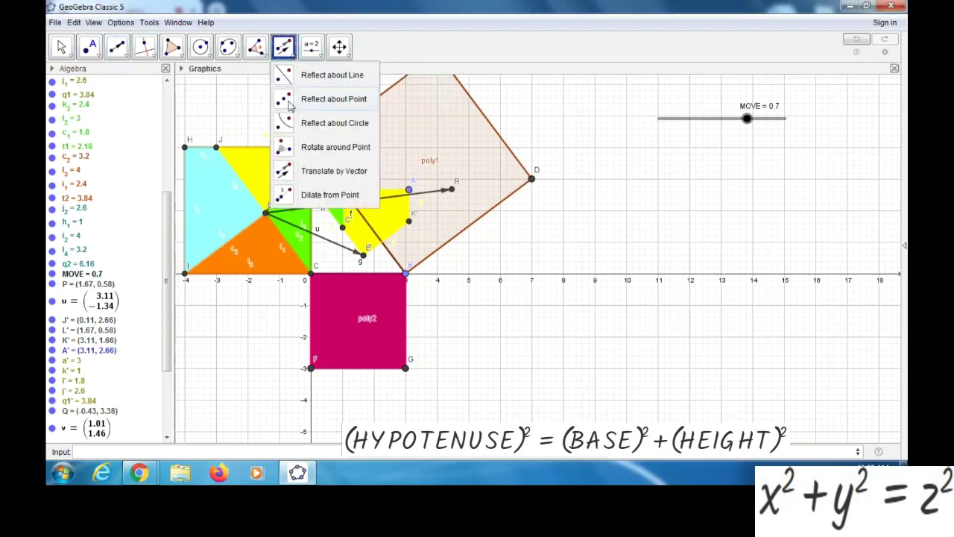
click(289, 171)
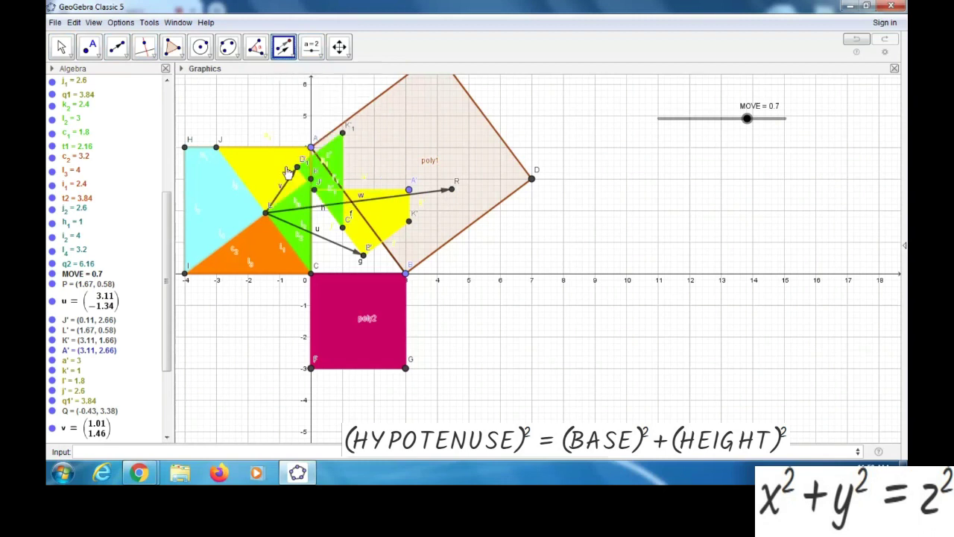
click(218, 207)
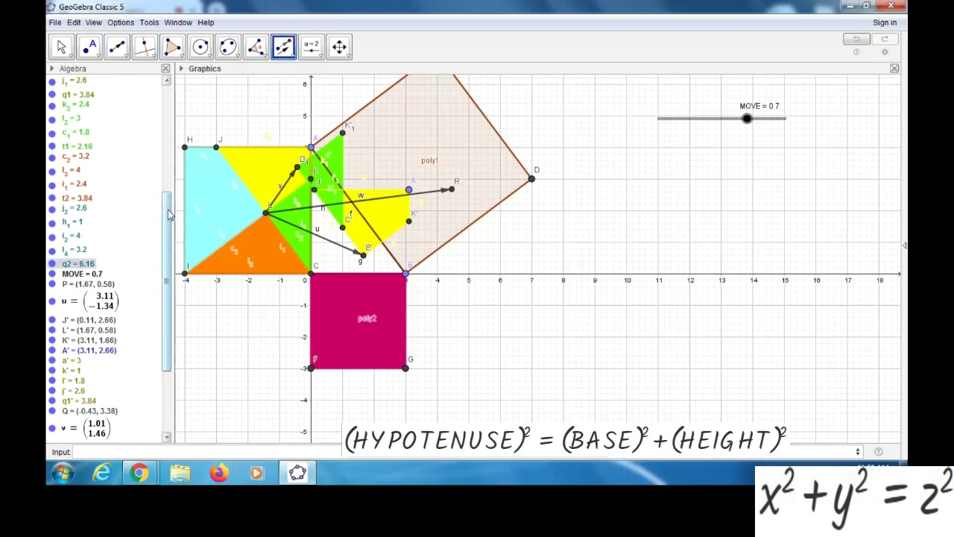
drag(170, 215, 169, 390)
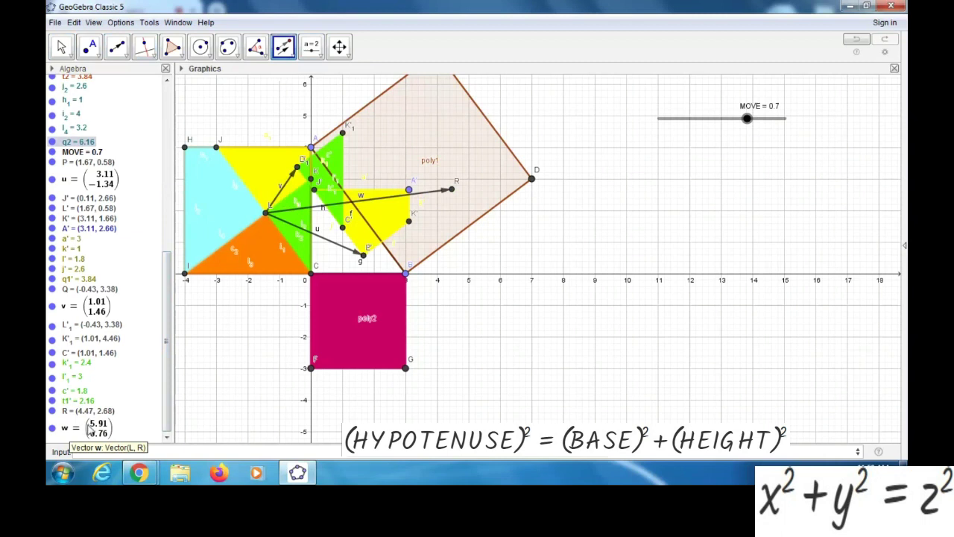
click(81, 433)
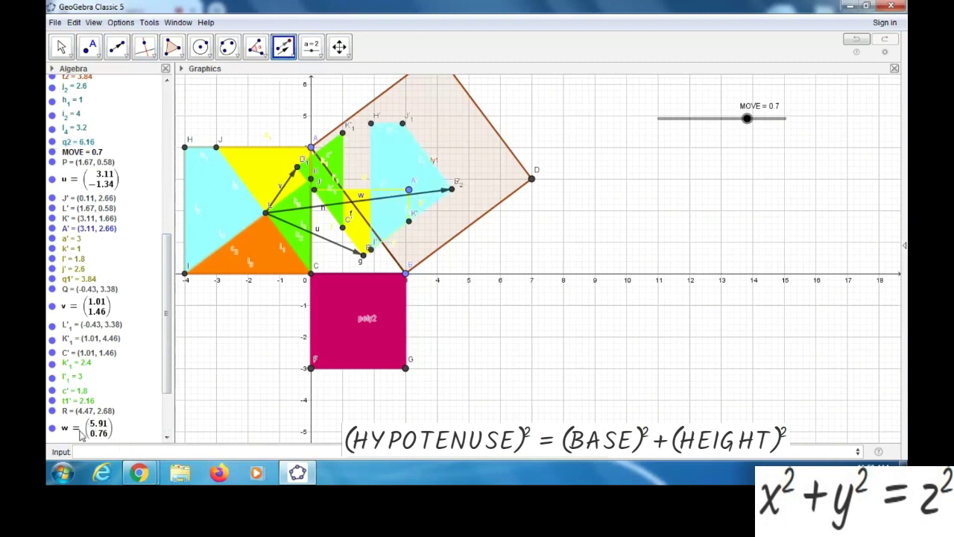
key(Escape)
click(747, 119)
drag(747, 120, 772, 120)
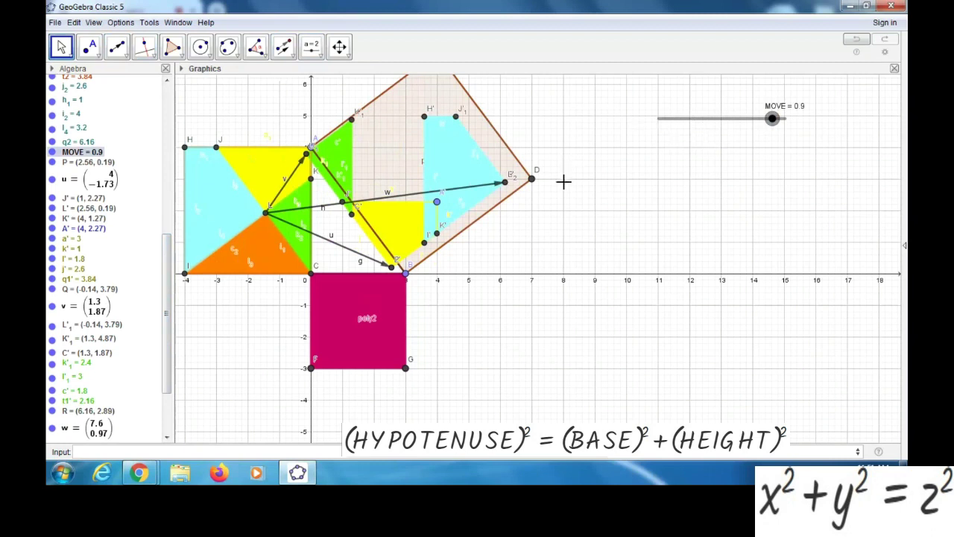
Define the slider-driven point S=L+MOVE(E-L).
click(172, 451)
text(S=L+MOVE()
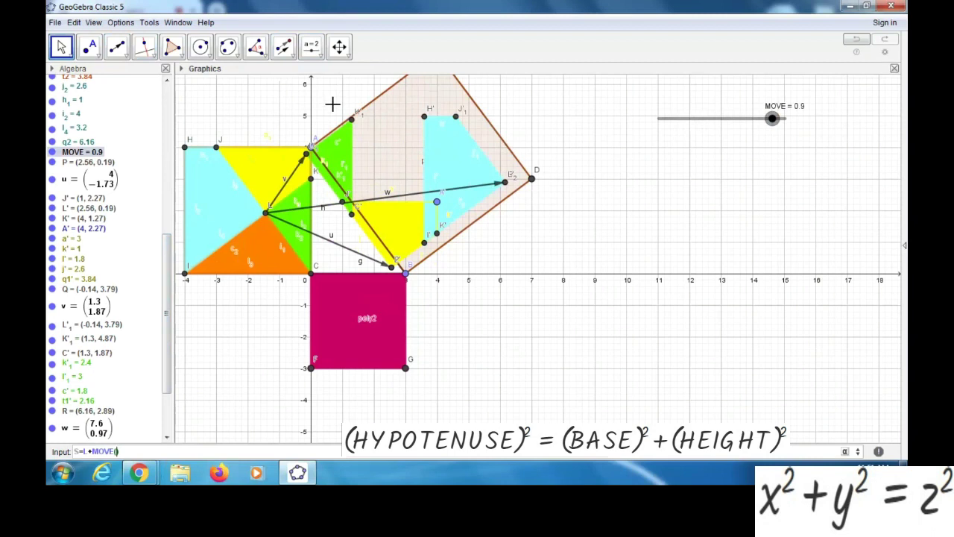
click(339, 48)
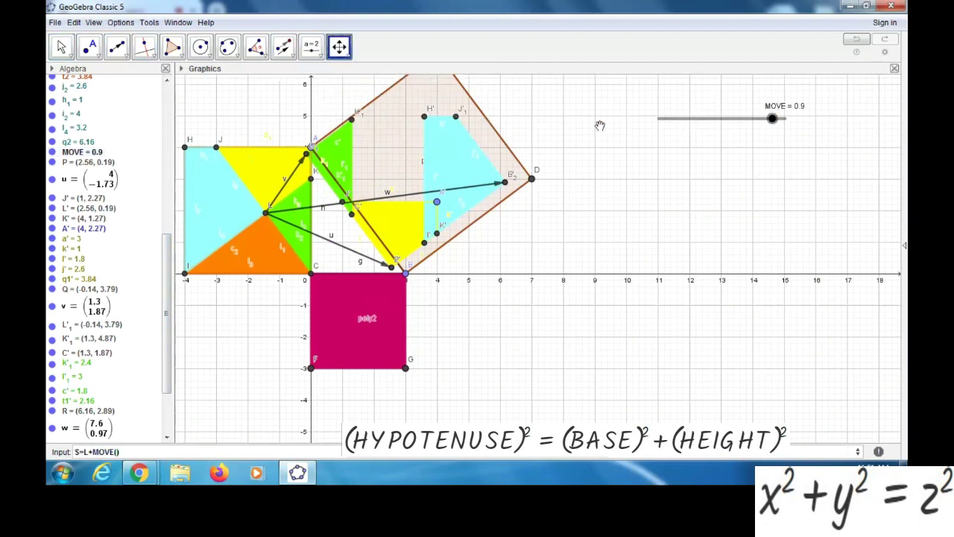
drag(601, 124, 622, 172)
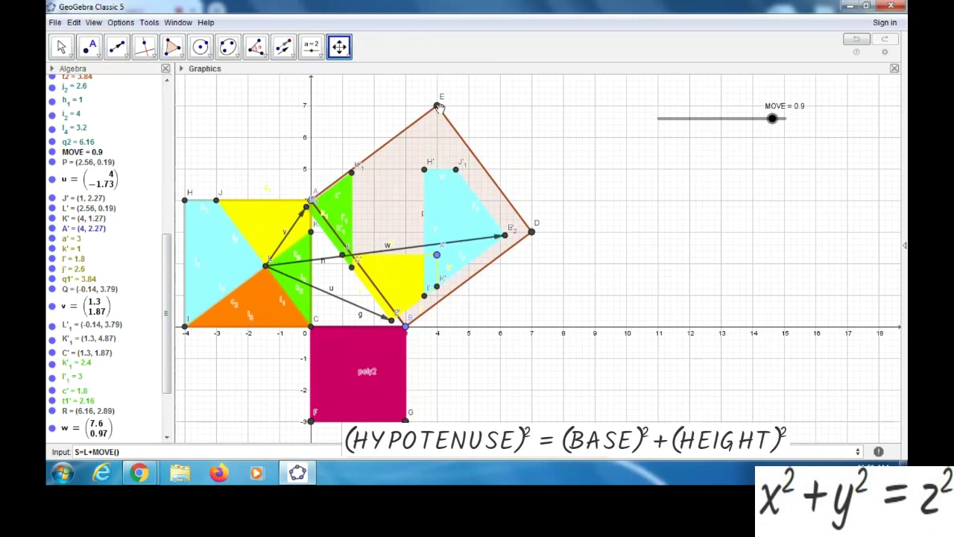
click(116, 452)
text(E)
key(Return)
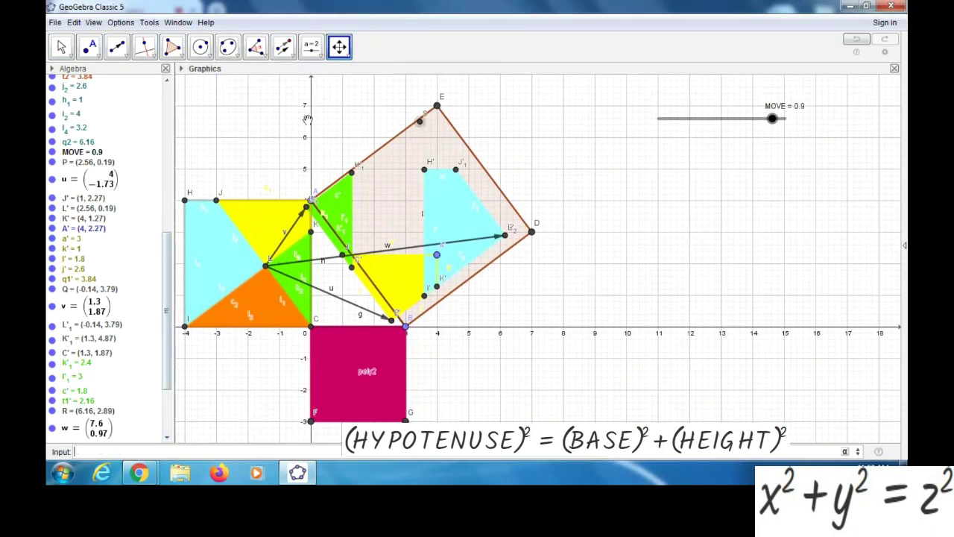
Draw a vector from point L to point S.
click(117, 46)
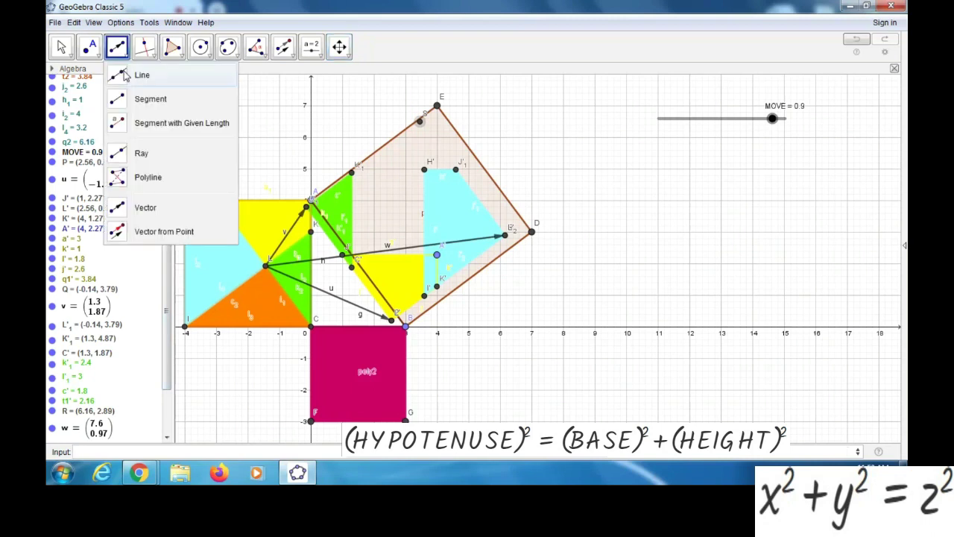
click(123, 206)
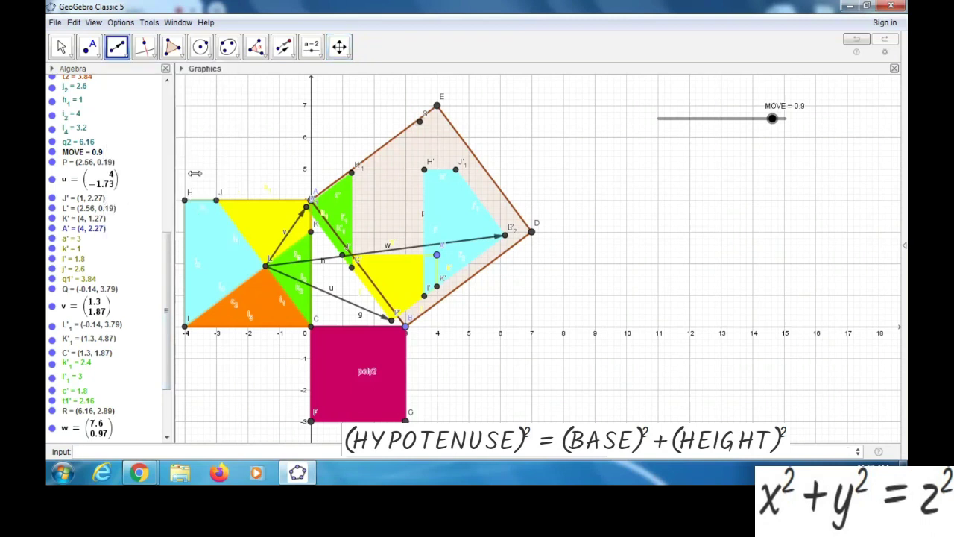
click(266, 270)
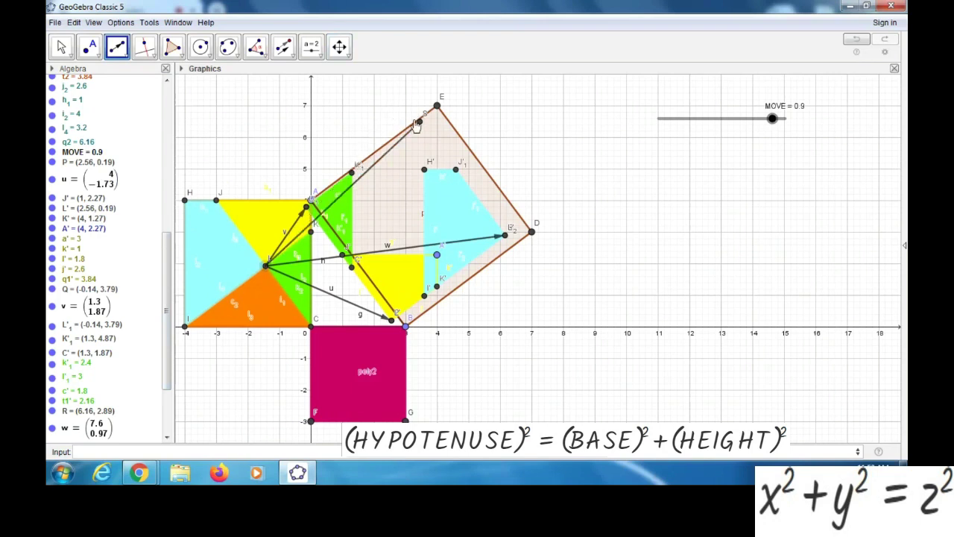
click(418, 120)
Translate the orange triangle by the vector from L to S, and set the MOVE slider to 0.
click(291, 54)
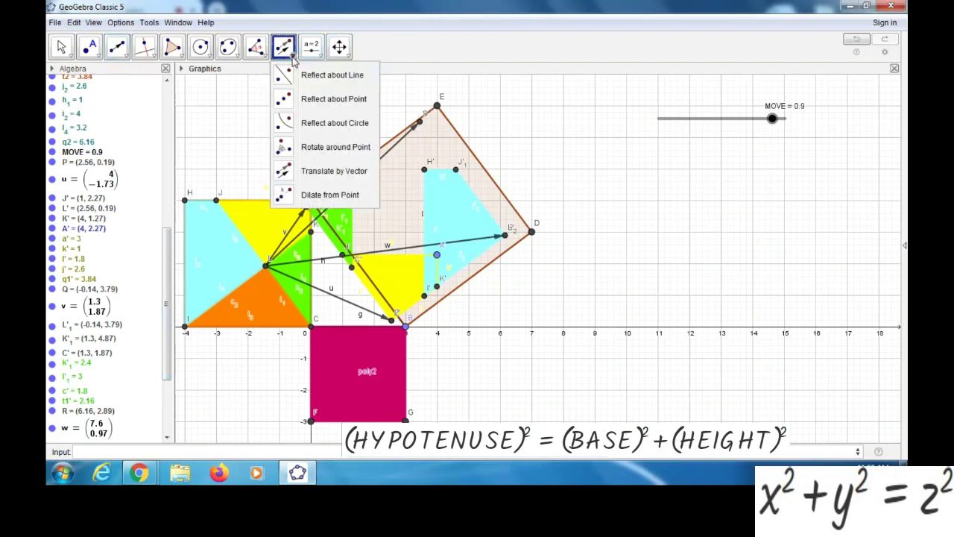
click(289, 174)
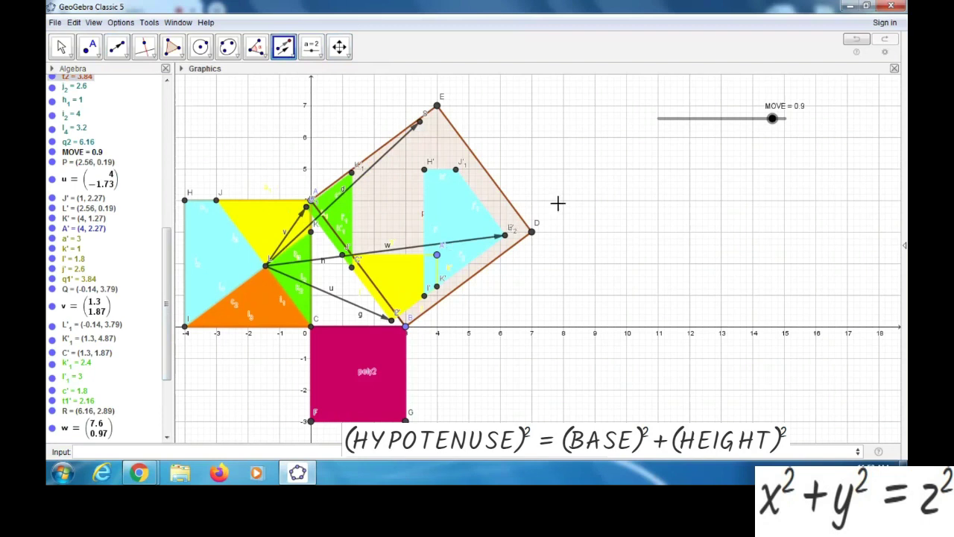
drag(169, 291, 163, 378)
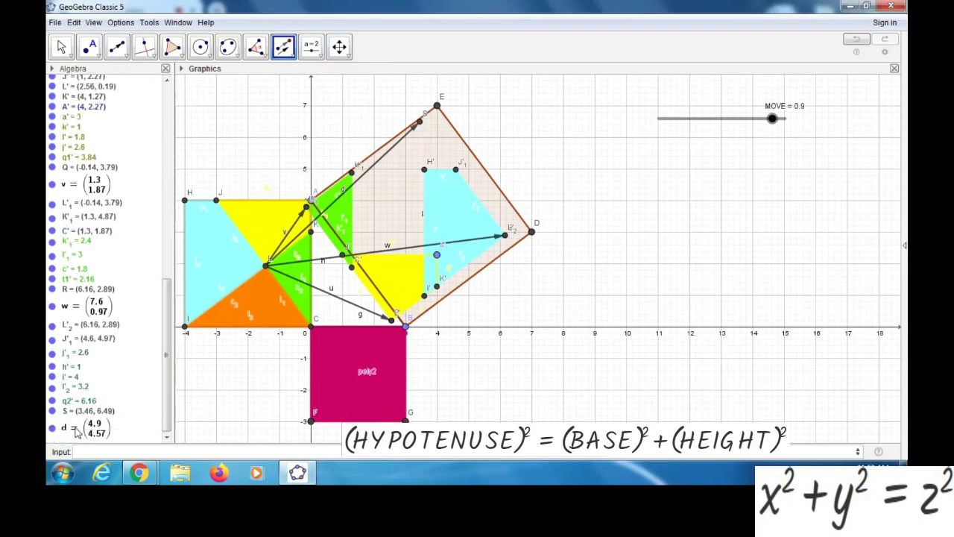
click(75, 431)
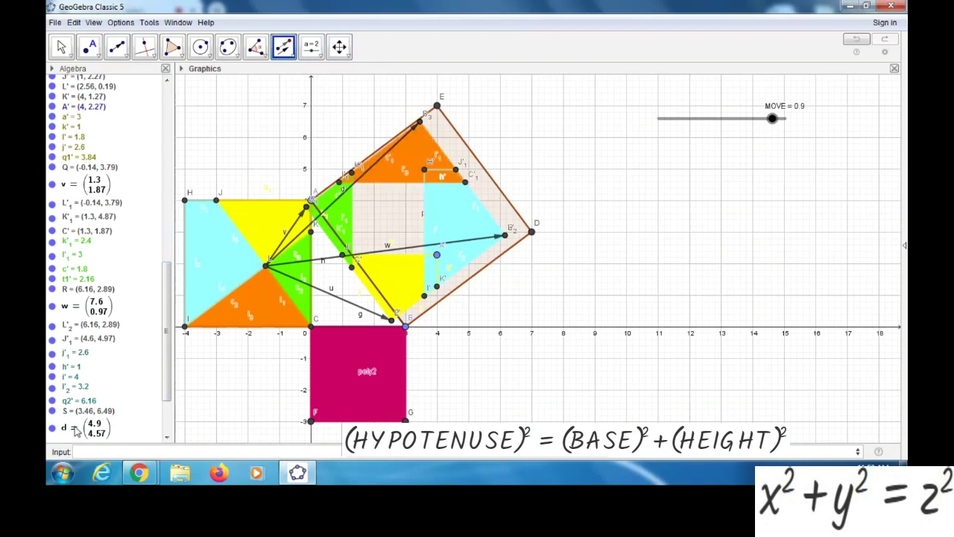
key(Escape)
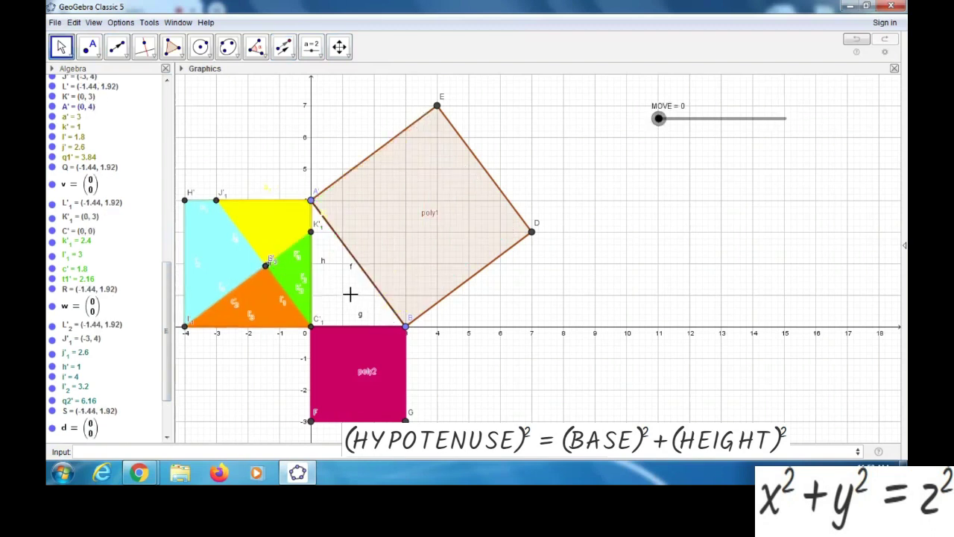
Draw a Compass circle centred at B with its radius taken from the distance between J and L.
click(210, 62)
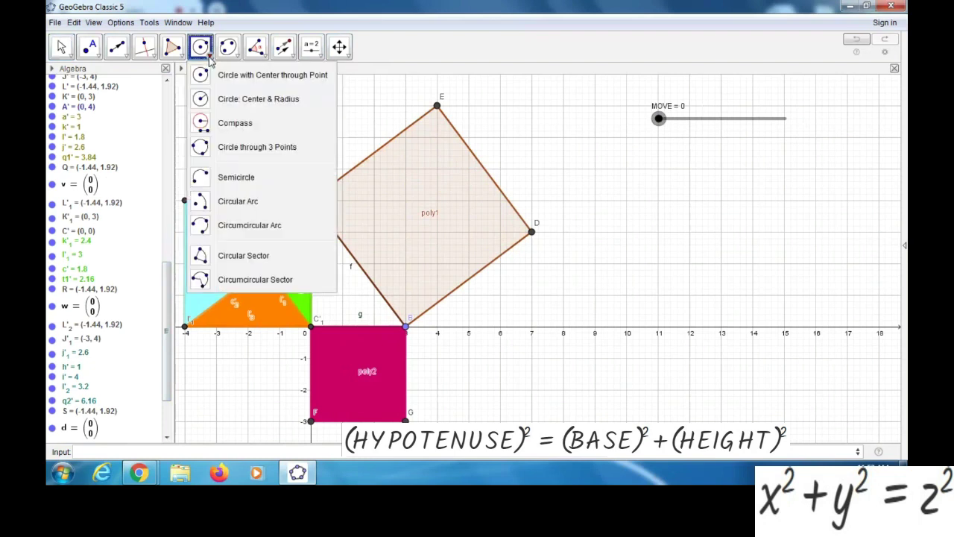
click(206, 125)
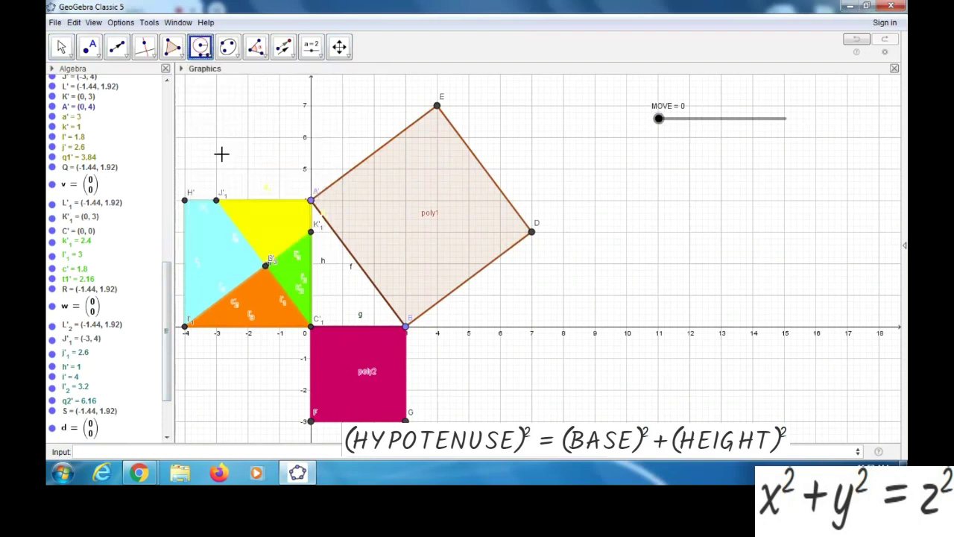
click(216, 201)
click(265, 269)
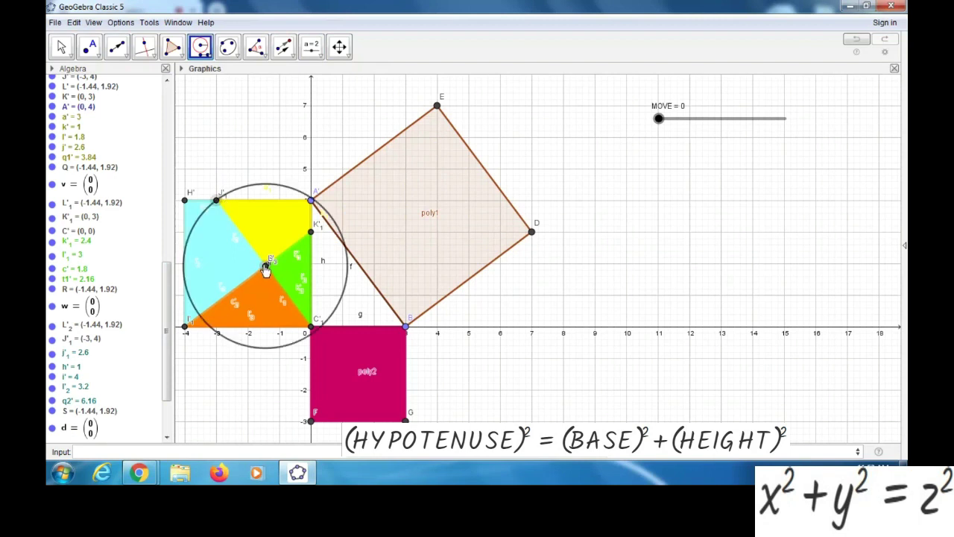
click(406, 329)
key(Escape)
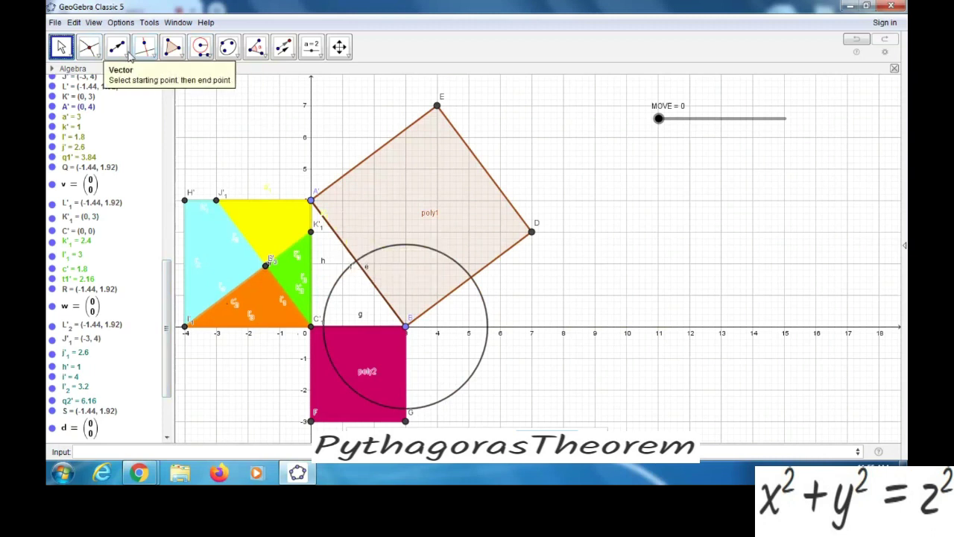
Mark the intersection of hypotenuse segment i and the circle centred at B with the Intersect tool.
click(89, 49)
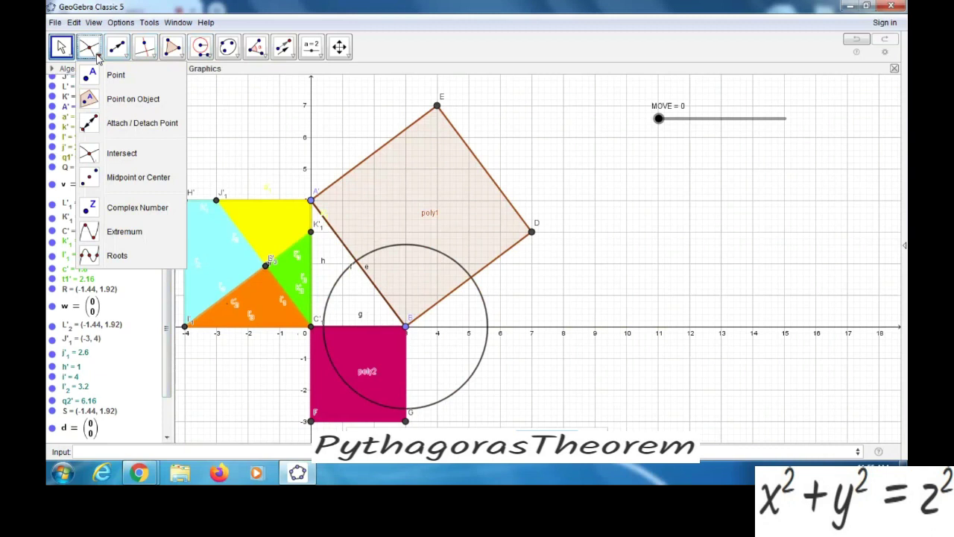
click(90, 155)
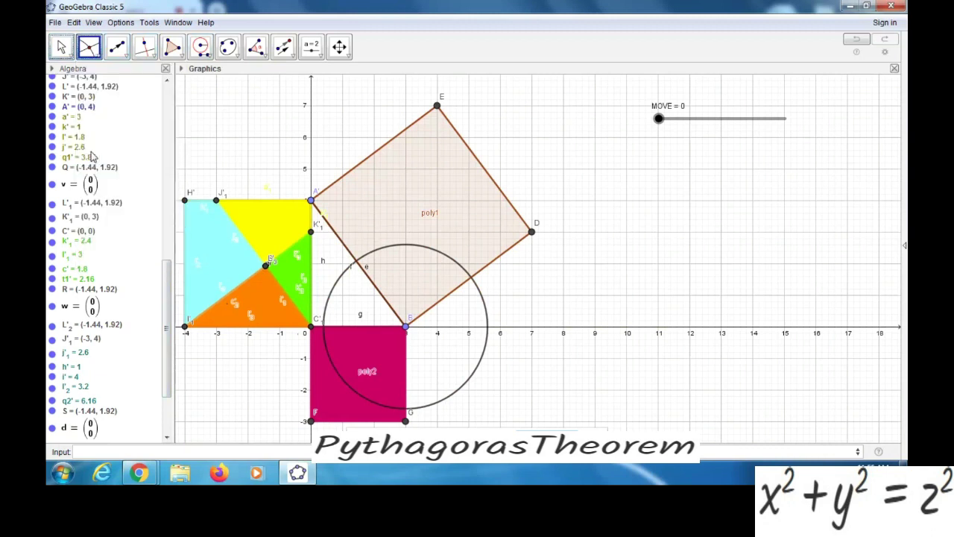
drag(167, 279, 181, 91)
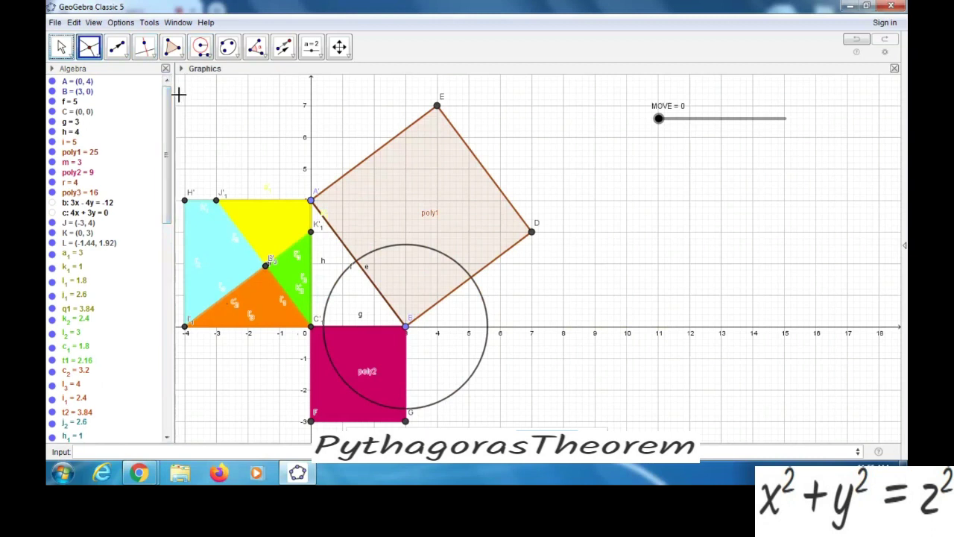
click(71, 142)
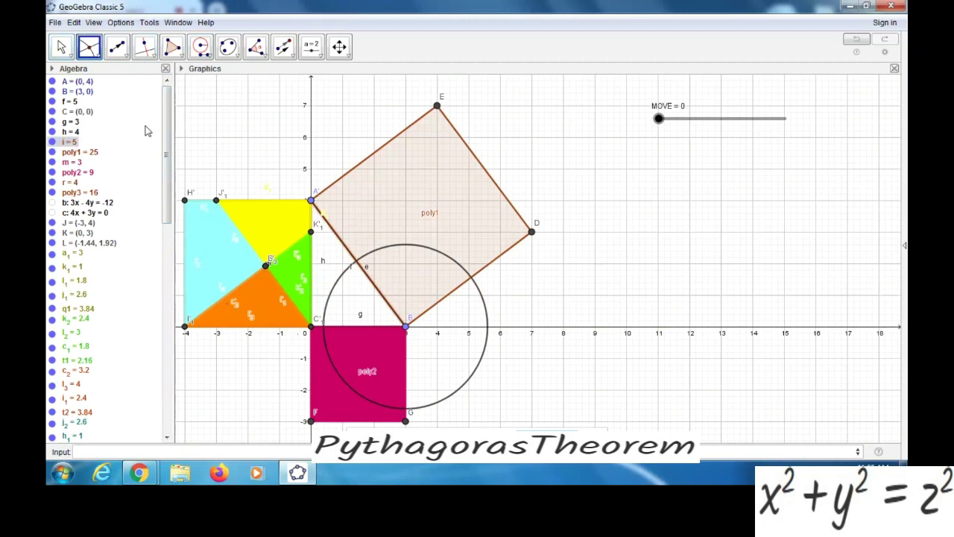
drag(168, 107, 168, 318)
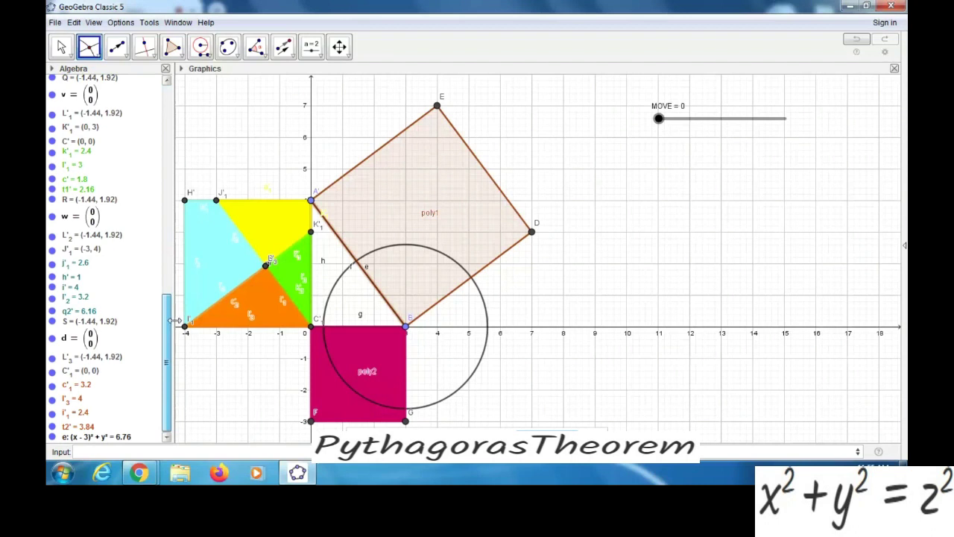
click(95, 439)
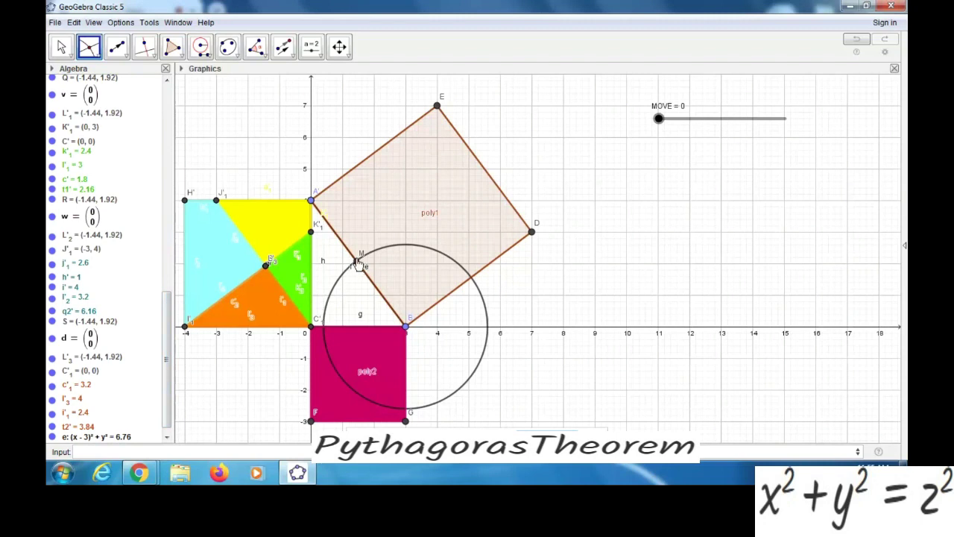
key(Escape)
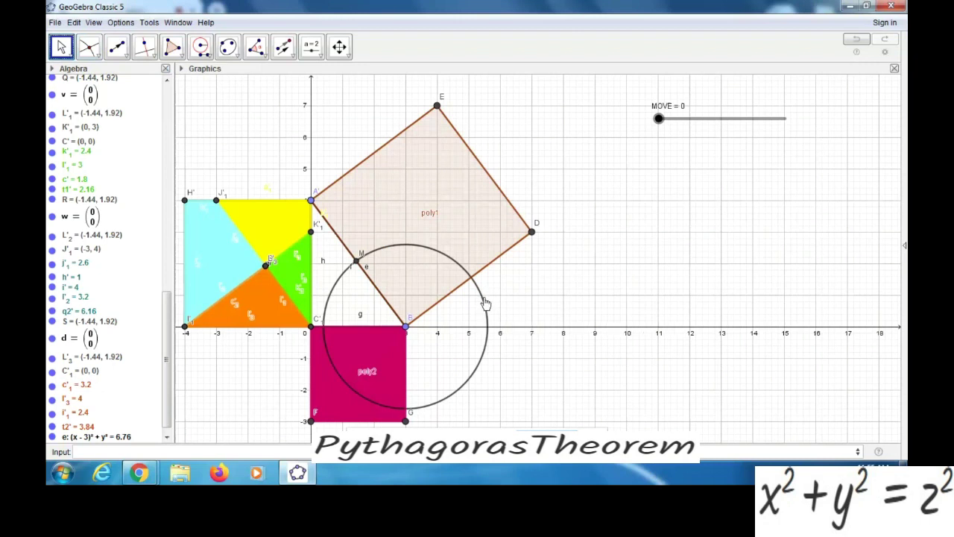
Open the object options of the circle centred at B.
right_click(483, 302)
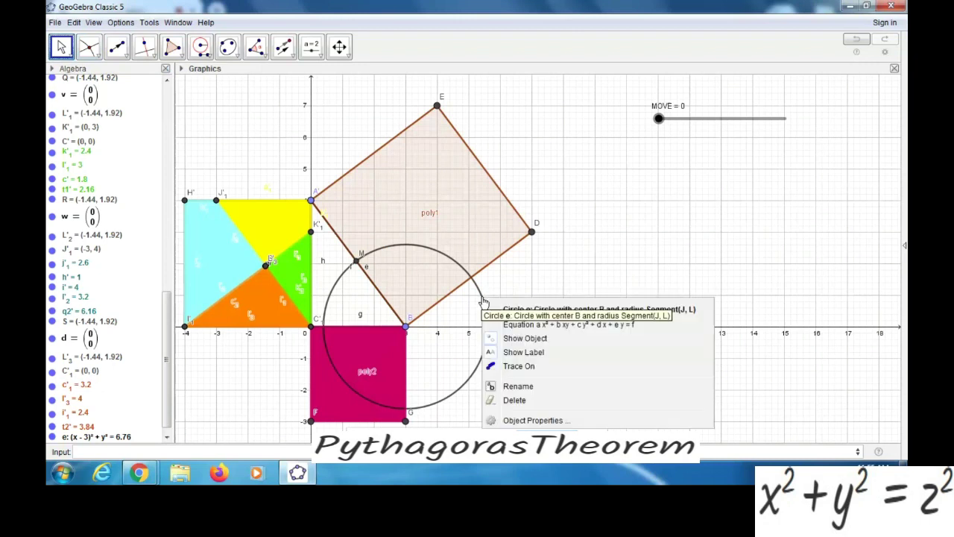